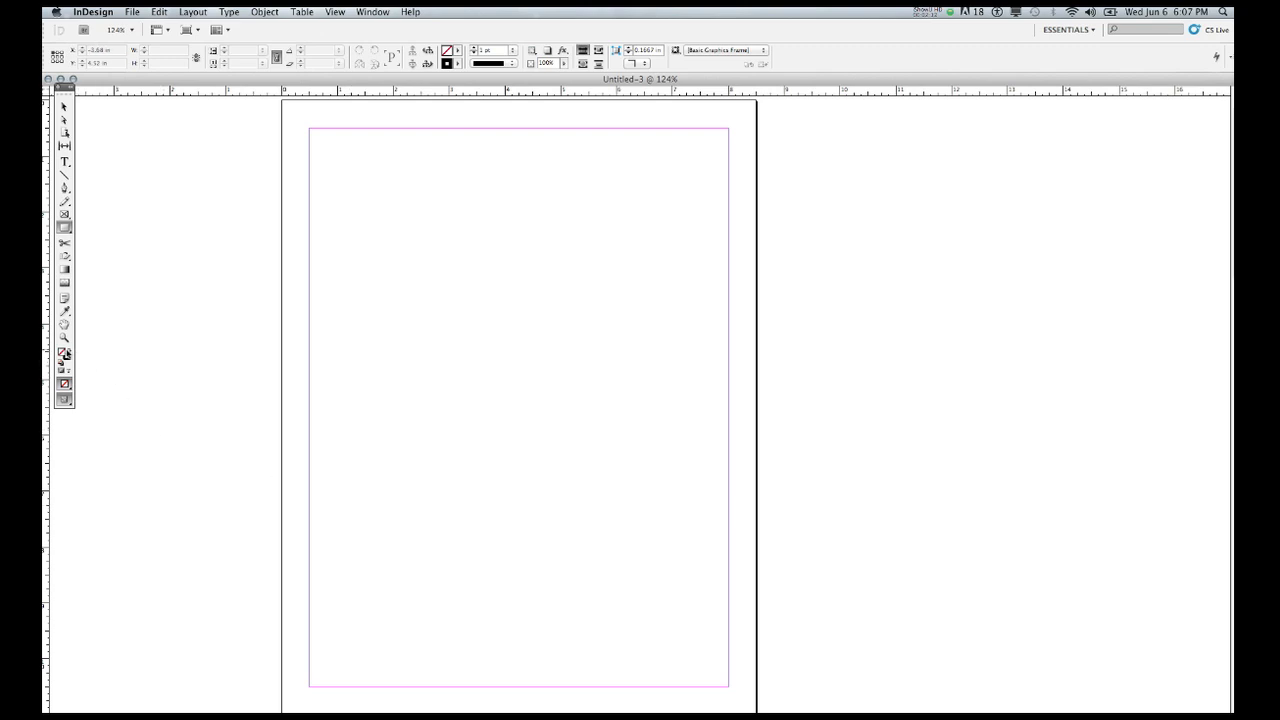
Set the default fill color to a coral red with RGB values 215, 81, 74.
{"action": "left_click", "coordinate": [62, 363]}
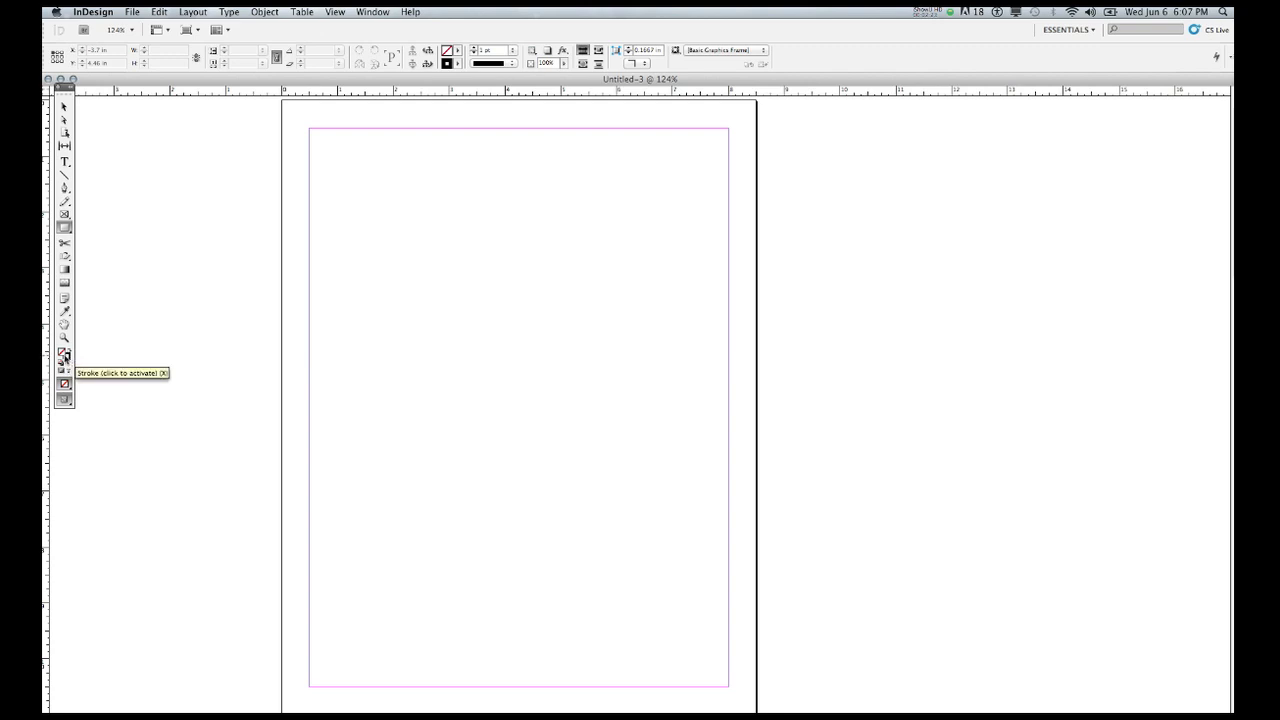
{"action": "double_click", "coordinate": [62, 355]}
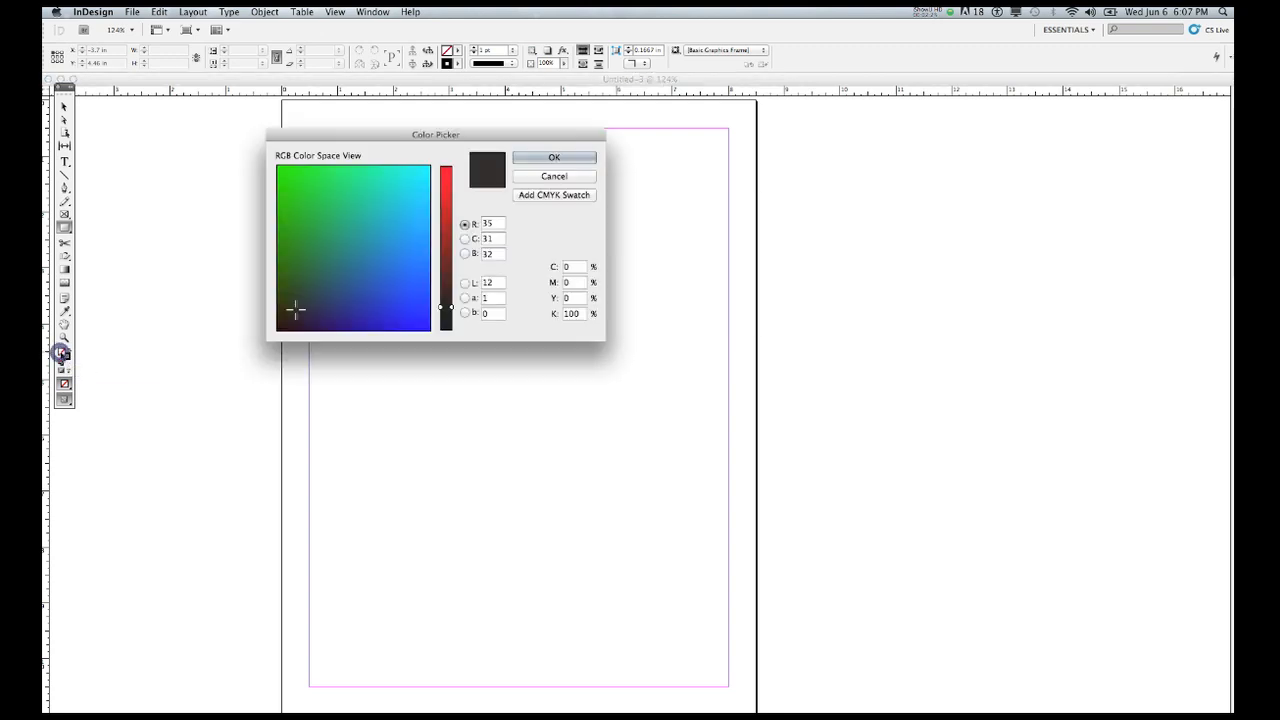
{"action": "left_click", "coordinate": [323, 207]}
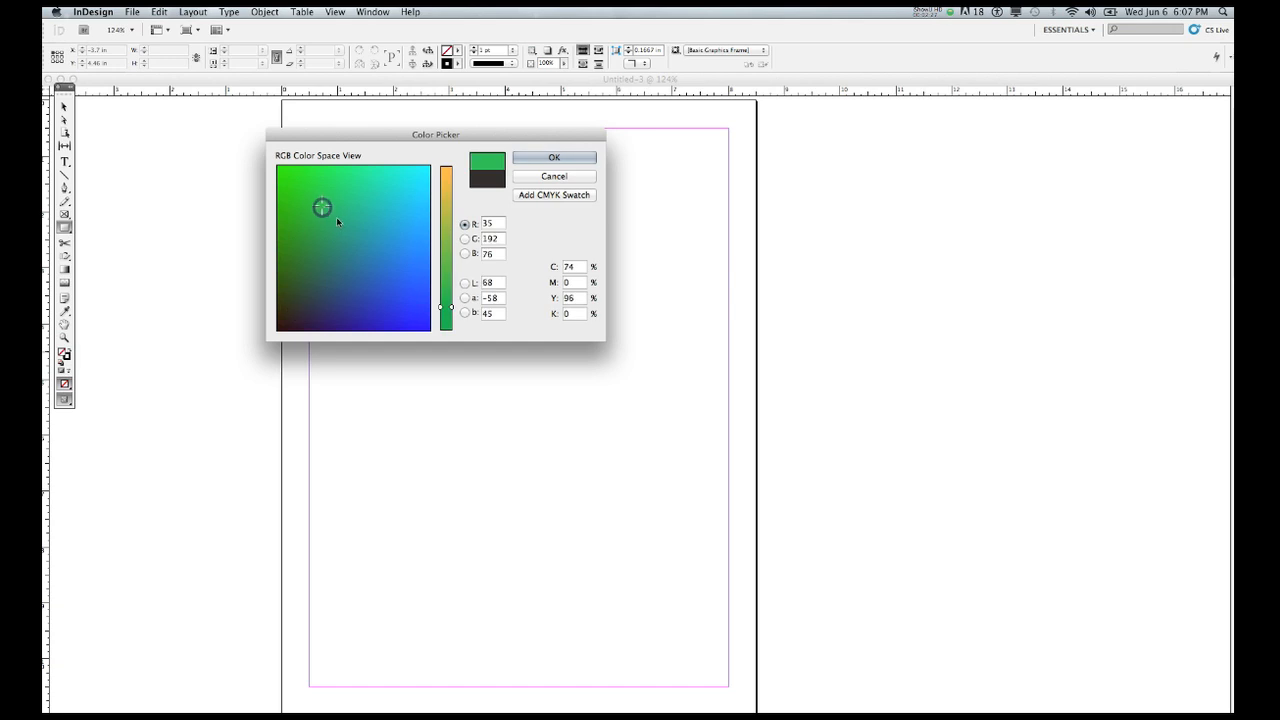
{"action": "left_click", "coordinate": [337, 222]}
{"action": "left_click", "coordinate": [441, 192]}
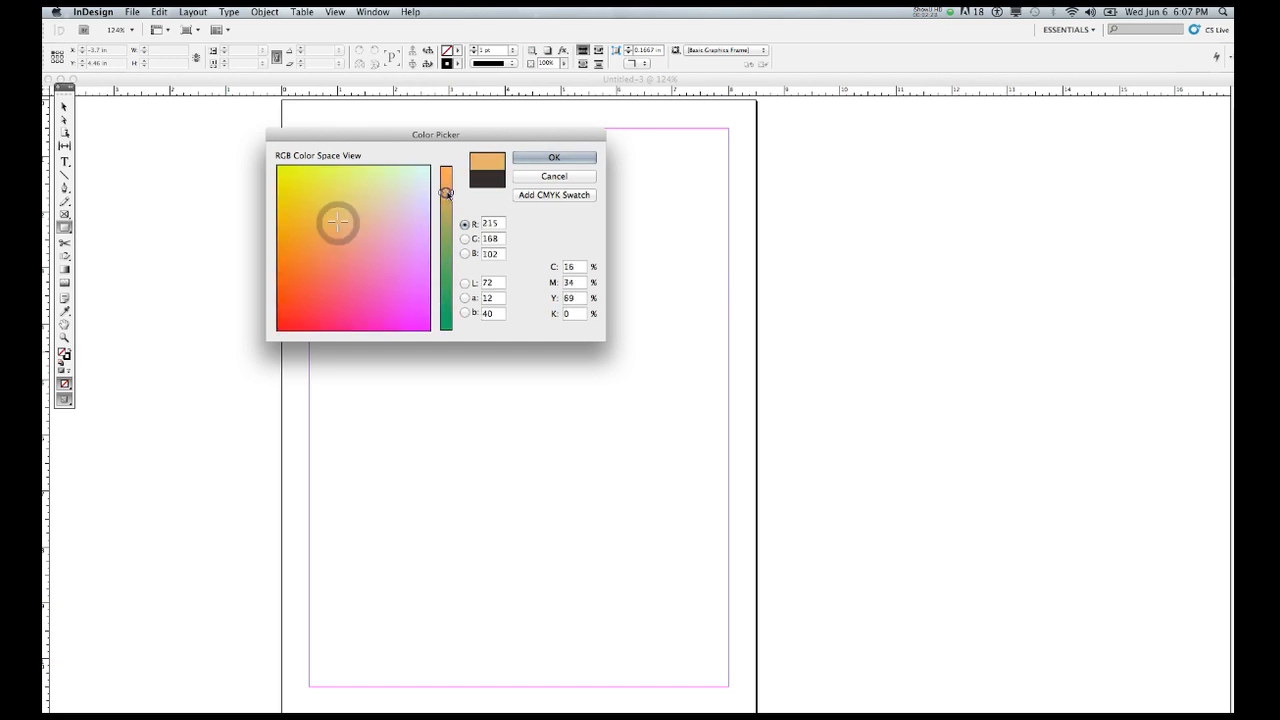
{"action": "left_click", "coordinate": [410, 258]}
{"action": "left_click", "coordinate": [321, 278]}
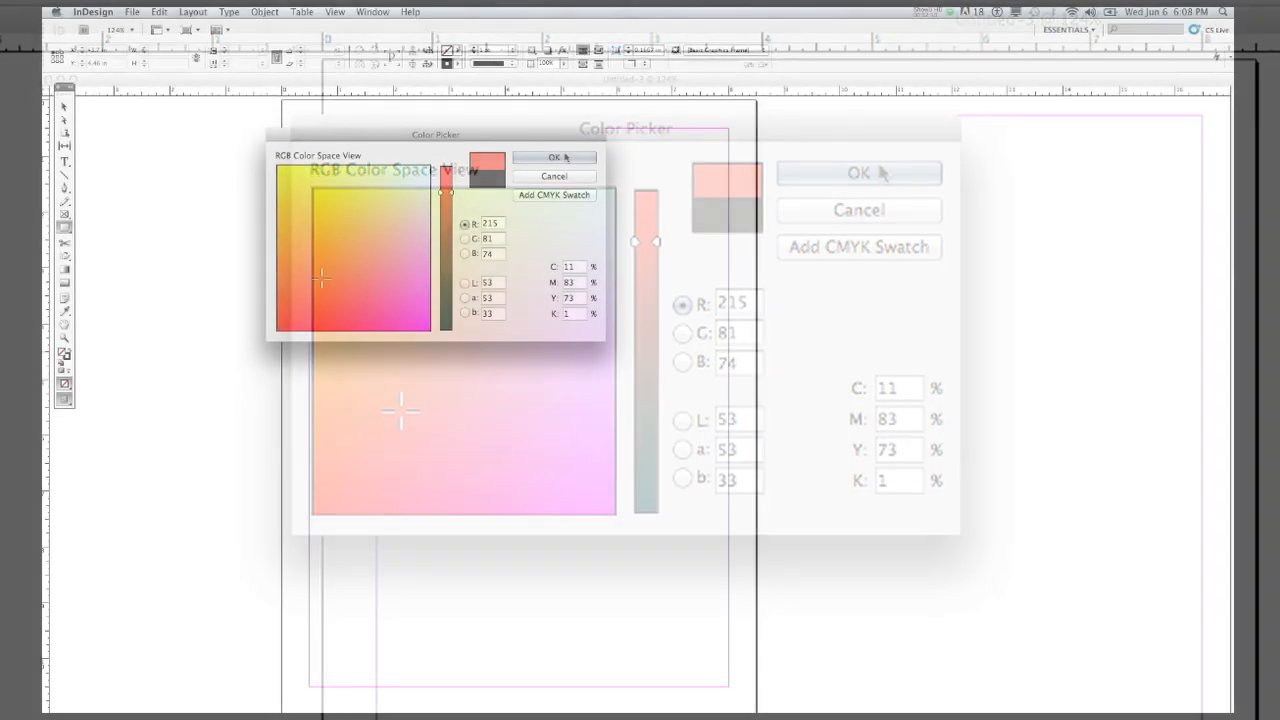
{"action": "left_click", "coordinate": [881, 173]}
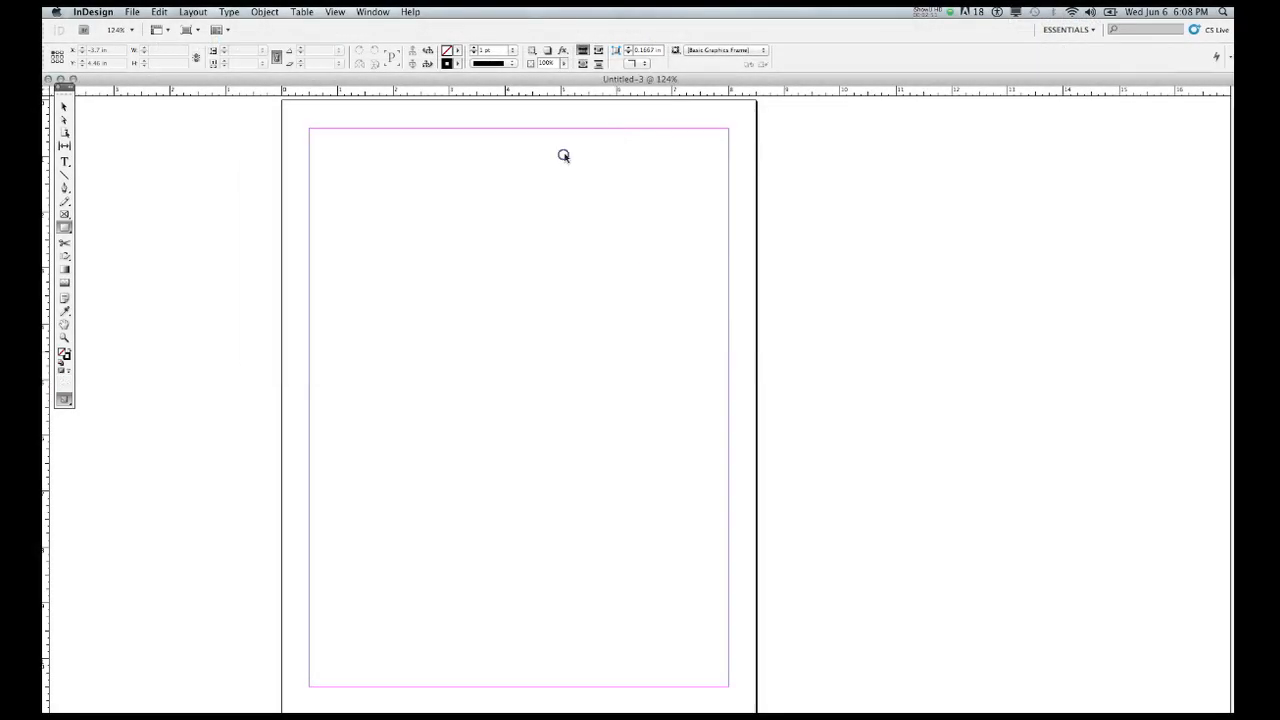
{"action": "left_click", "coordinate": [563, 155]}
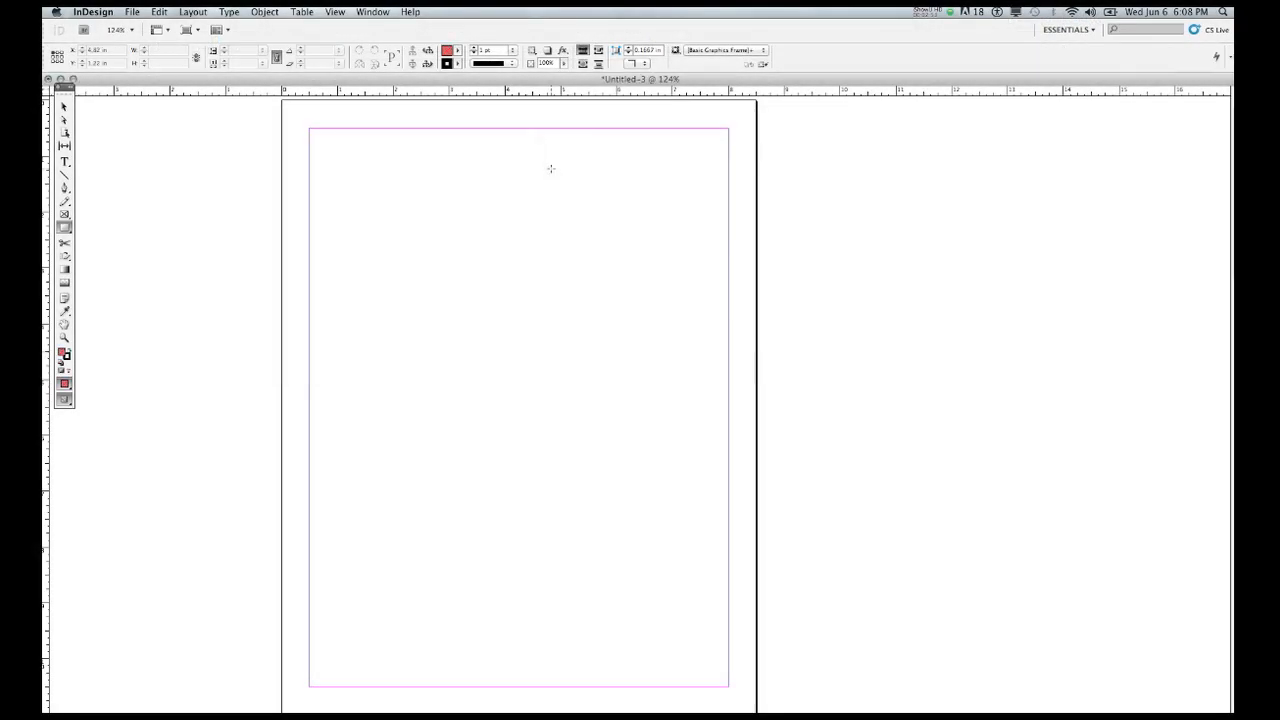
Show the document's color swatches and place them over the right part of the page.
{"action": "left_click", "coordinate": [374, 12]}
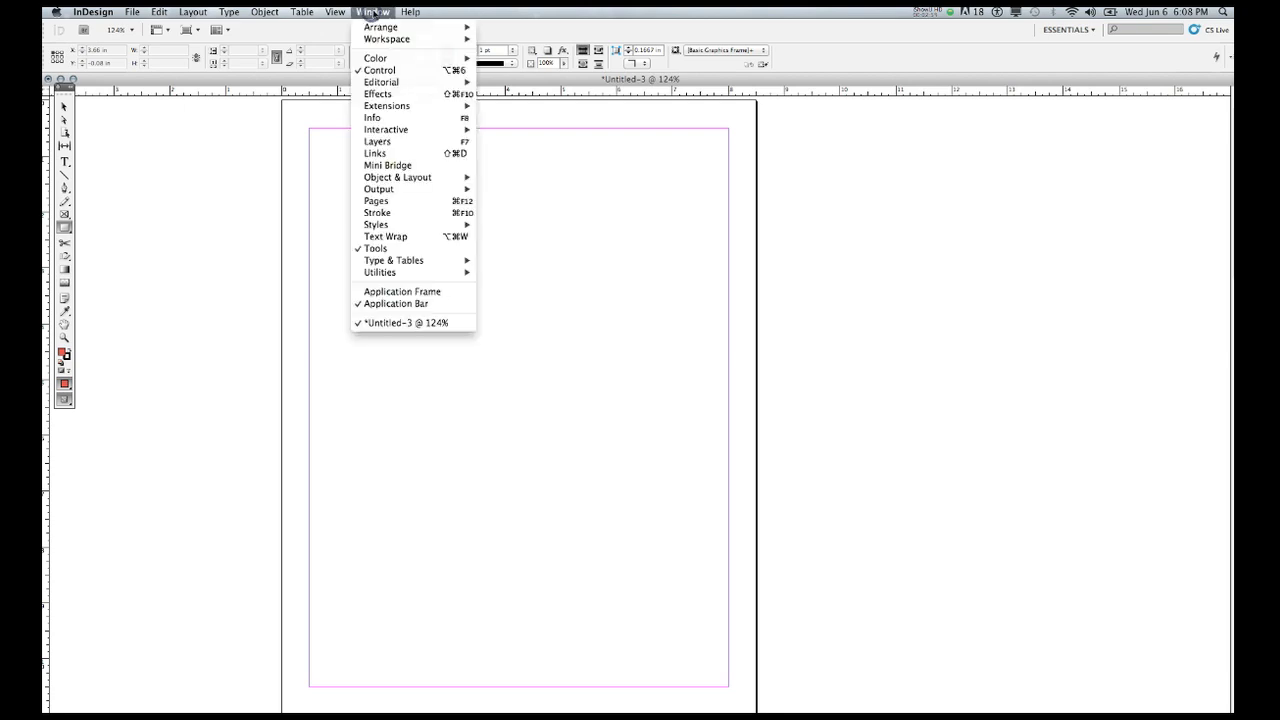
{"action": "mouse_move", "coordinate": [389, 60]}
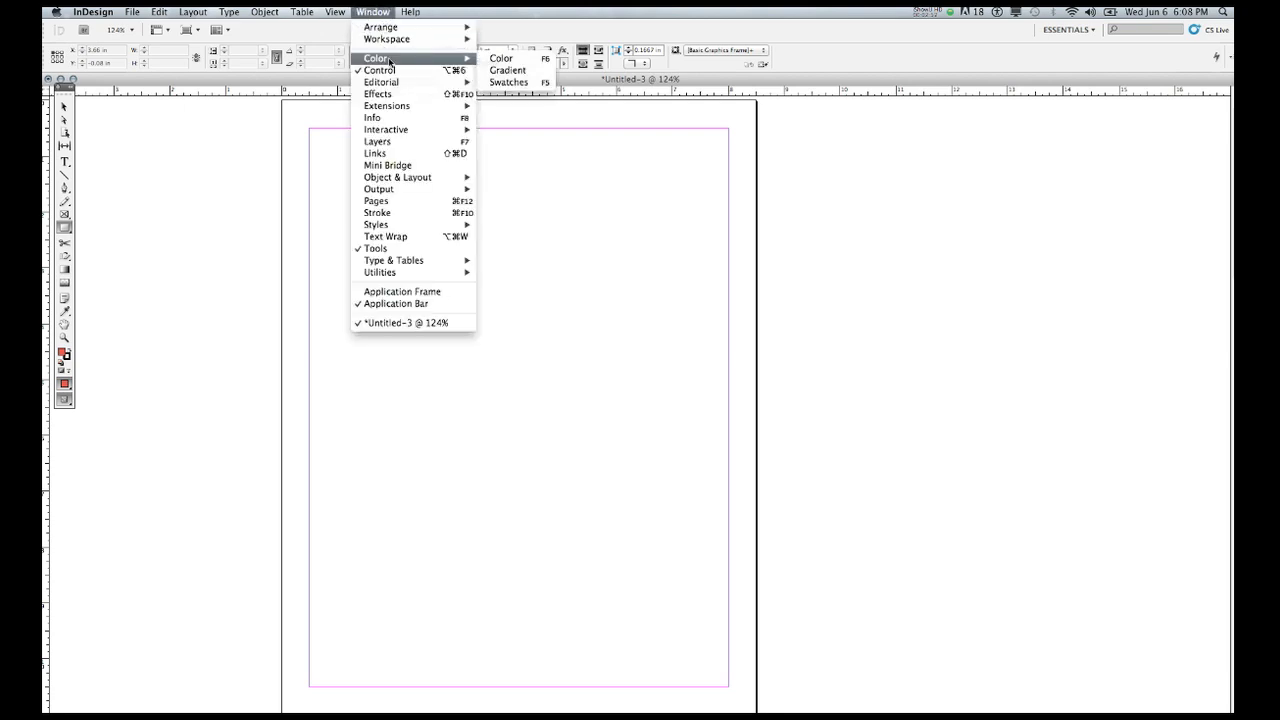
{"action": "left_click", "coordinate": [535, 83]}
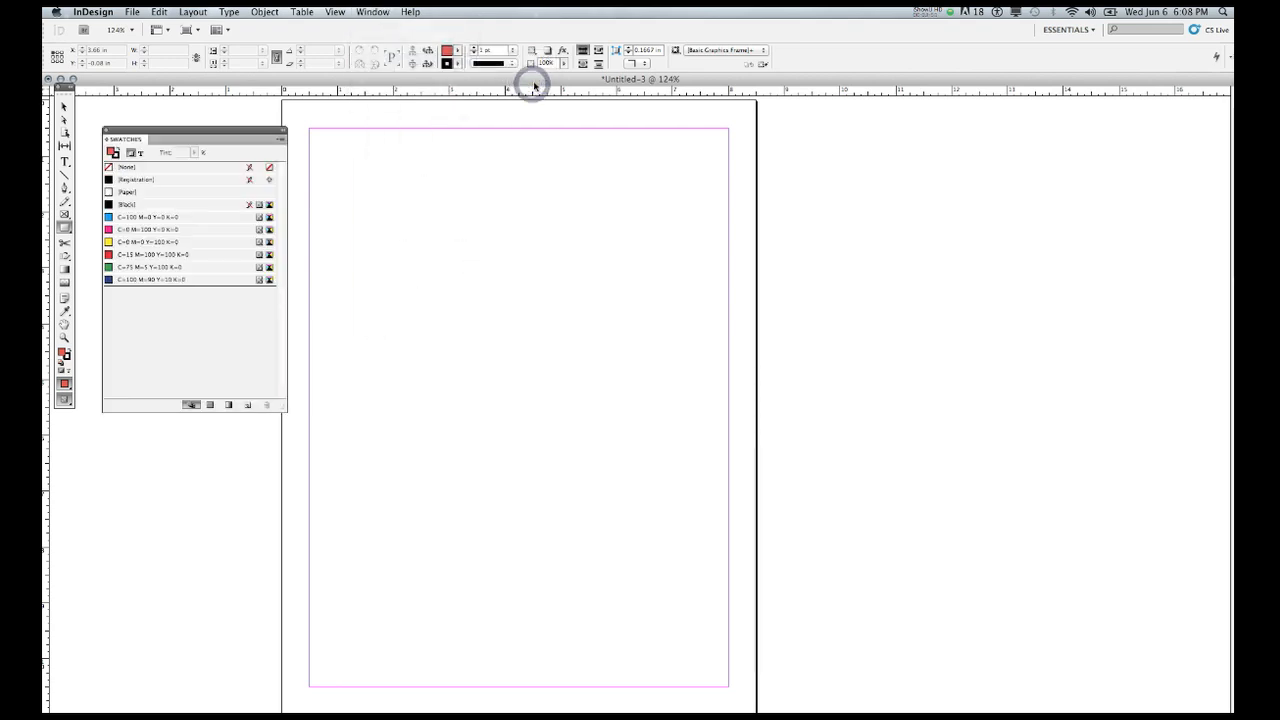
{"action": "left_click_drag", "start_coordinate": [232, 134], "coordinate": [810, 225]}
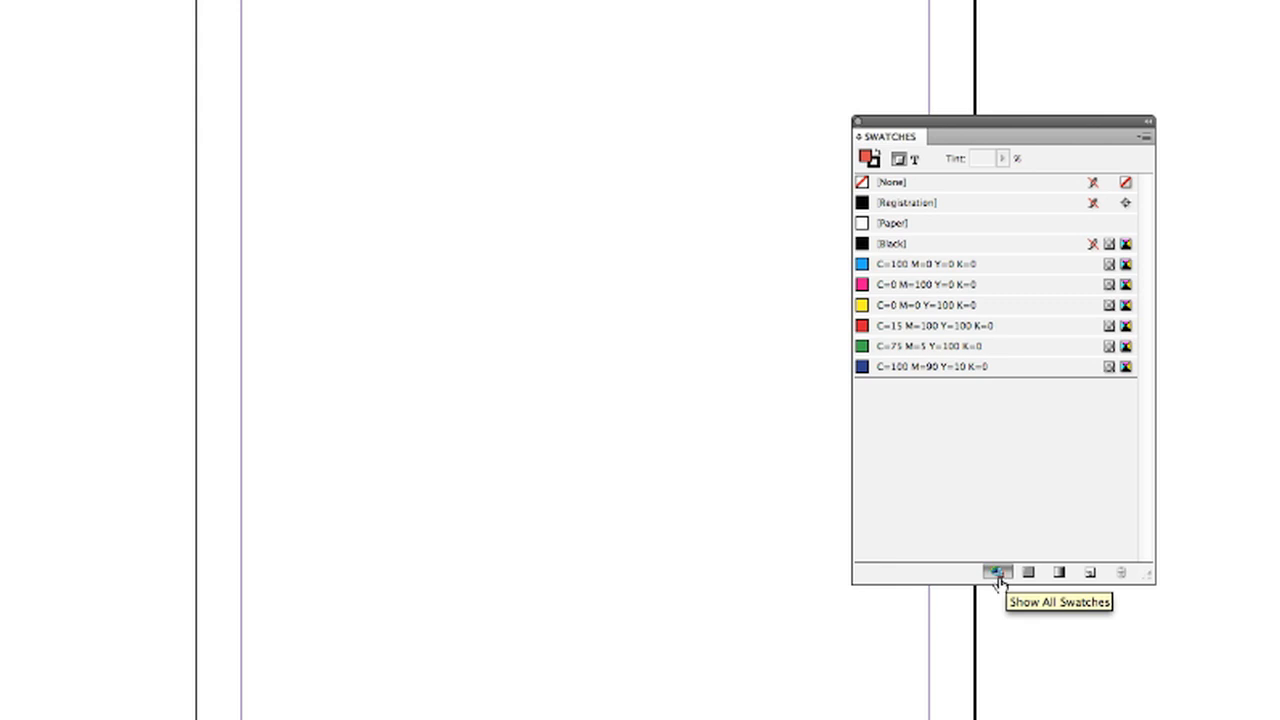
Check the gradient-only swatch view, return to all swatches, and add the current red fill color as a new swatch.
{"action": "left_click", "coordinate": [1060, 576]}
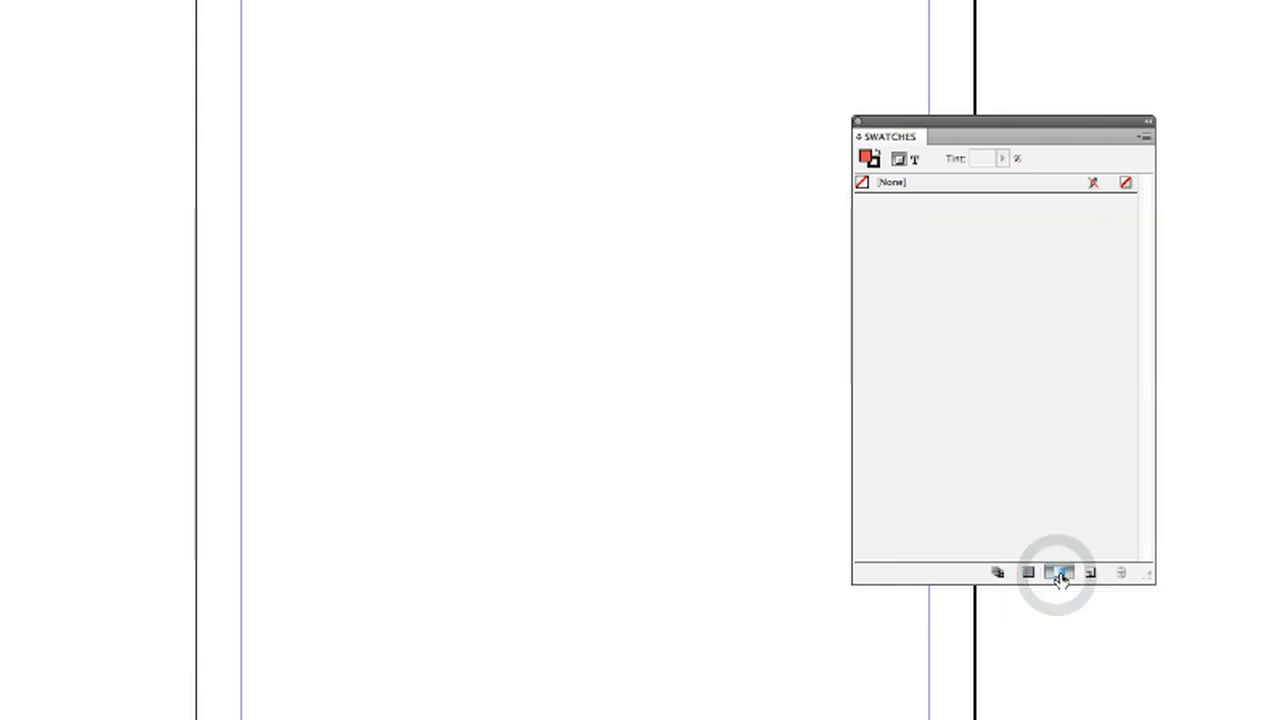
{"action": "left_click", "coordinate": [997, 575]}
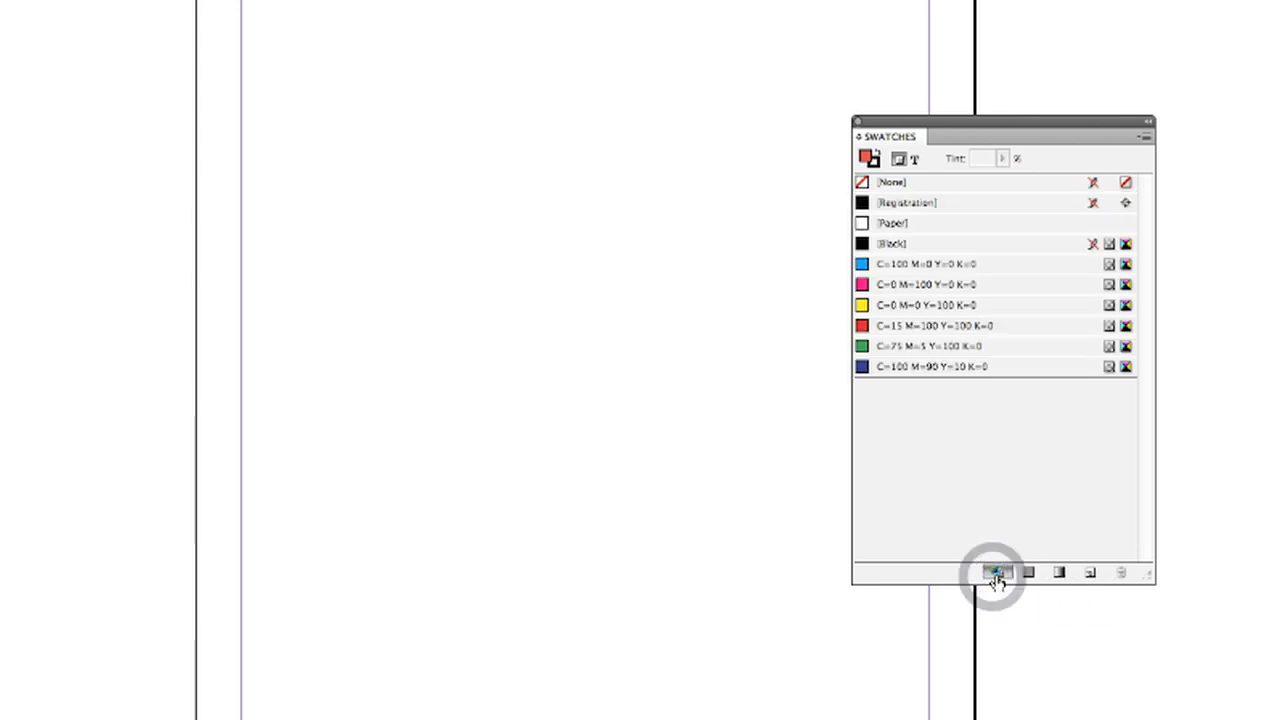
{"action": "left_click", "coordinate": [1091, 576]}
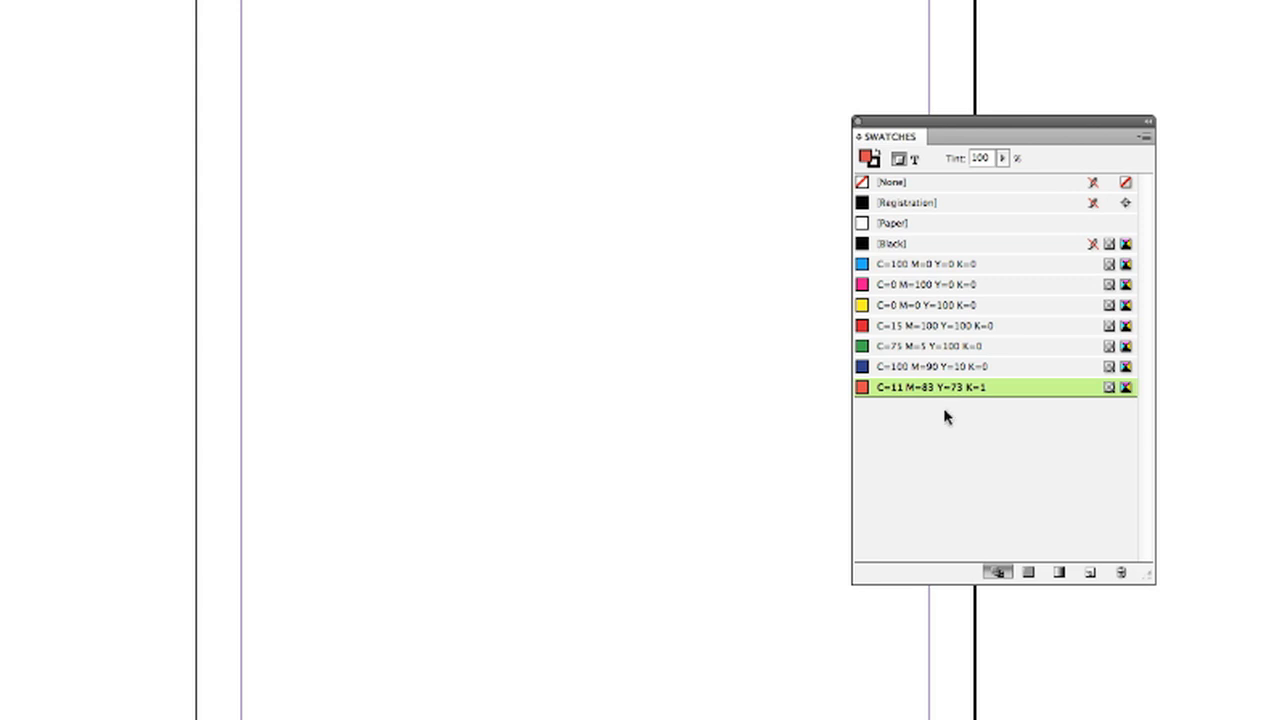
Try the green and dark blue swatches as the fill, and duplicate the C=100 M=0 Y=0 K=0 swatch.
{"action": "left_click", "coordinate": [887, 347]}
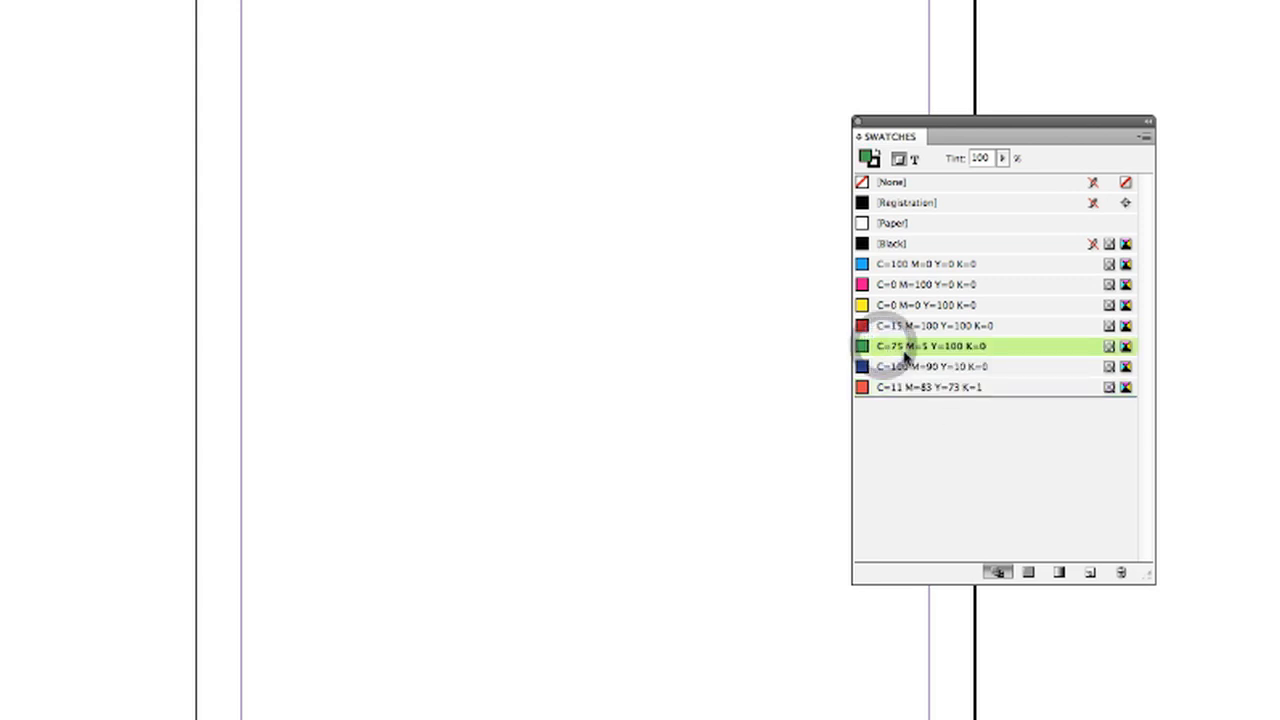
{"action": "left_click", "coordinate": [897, 367]}
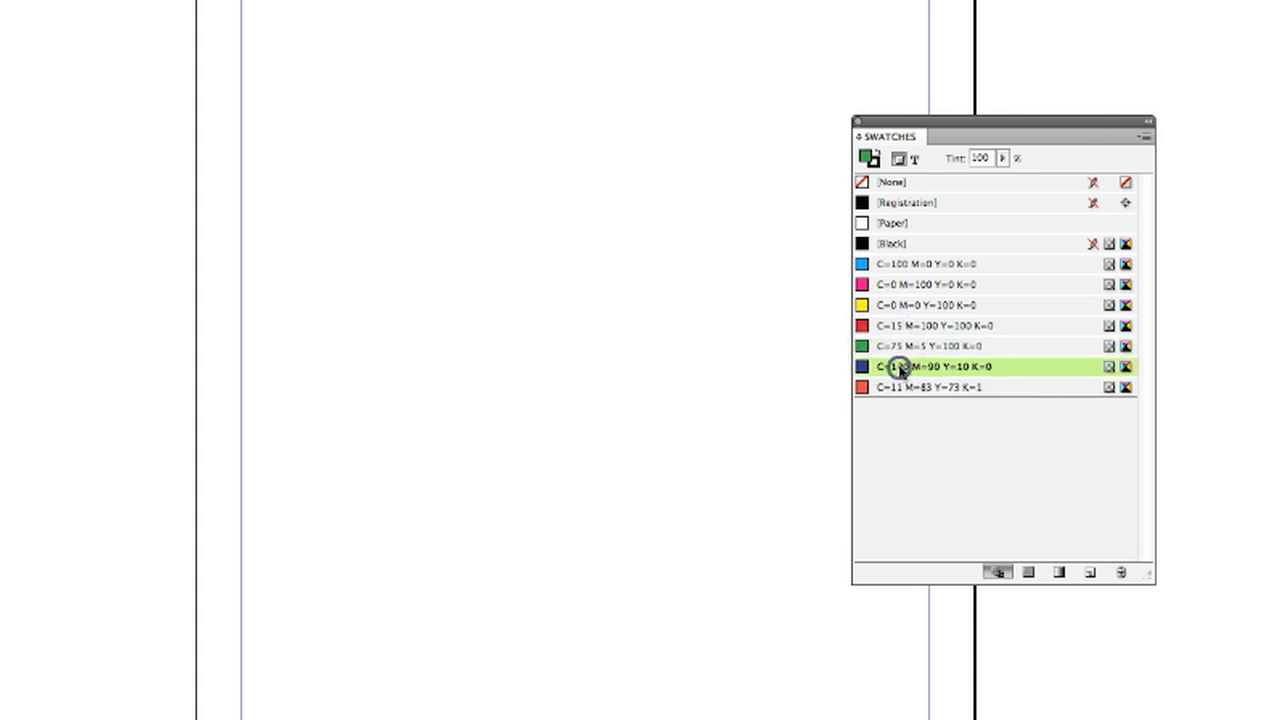
{"action": "left_click", "coordinate": [896, 264]}
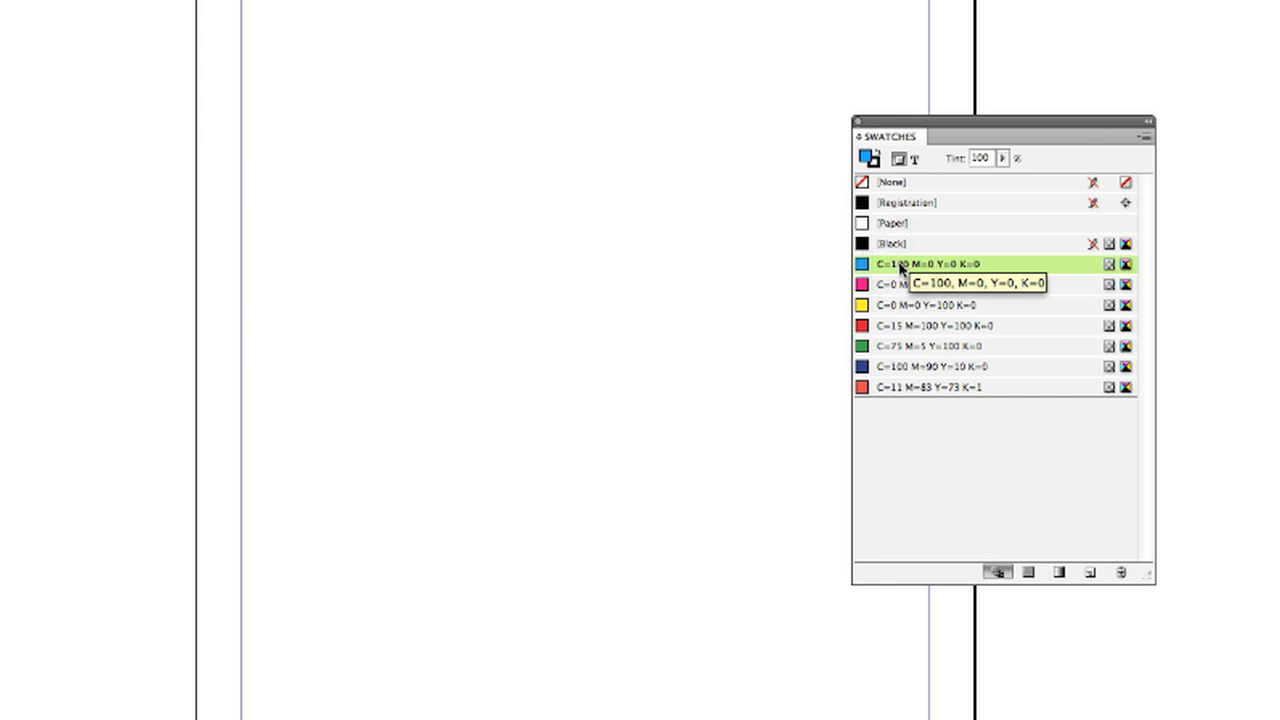
{"action": "left_click_drag", "start_coordinate": [900, 266], "coordinate": [1094, 573]}
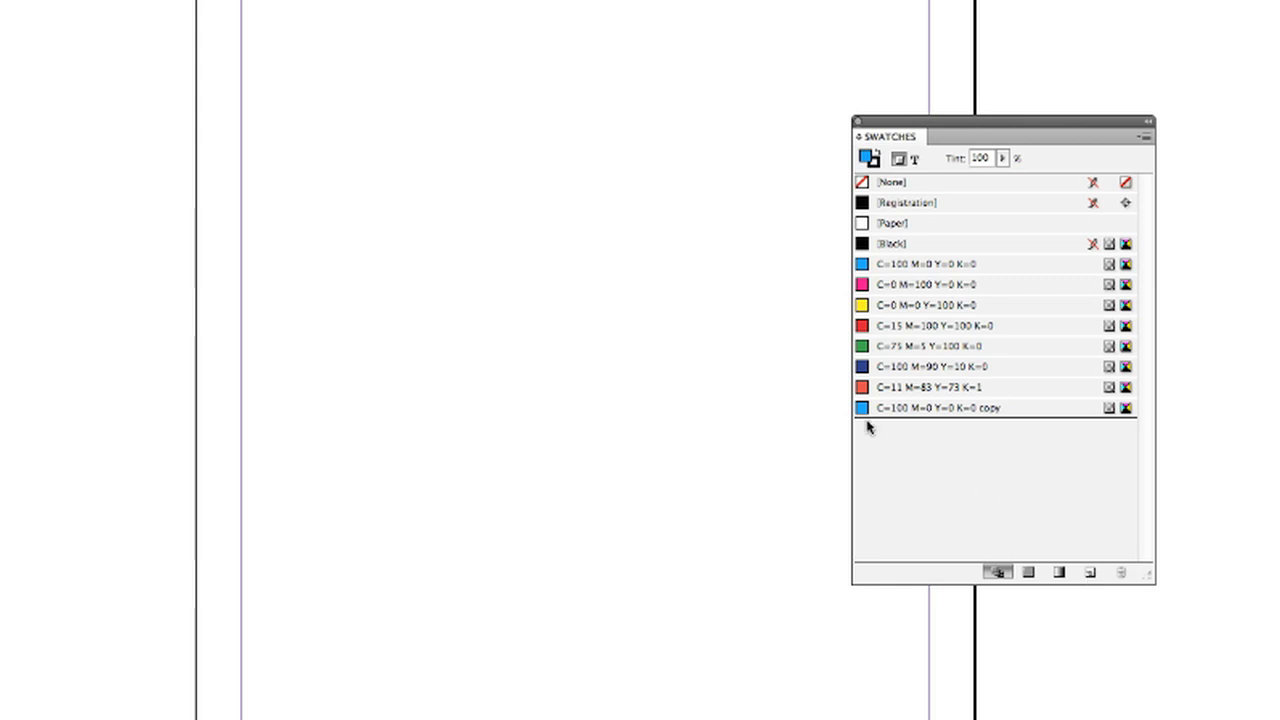
Open the options of the copied cyan swatch and set it to 51% cyan and 40% magenta.
{"action": "double_click", "coordinate": [928, 410]}
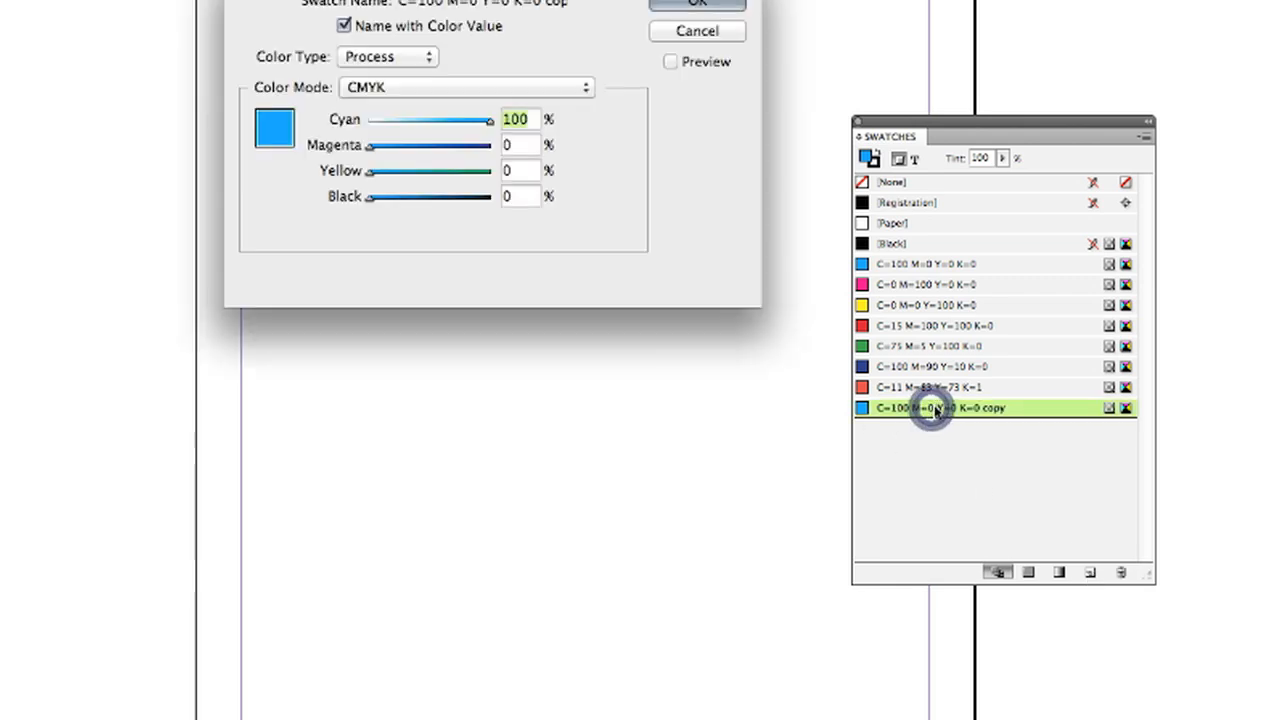
{"action": "left_click_drag", "start_coordinate": [529, 0], "coordinate": [380, 128]}
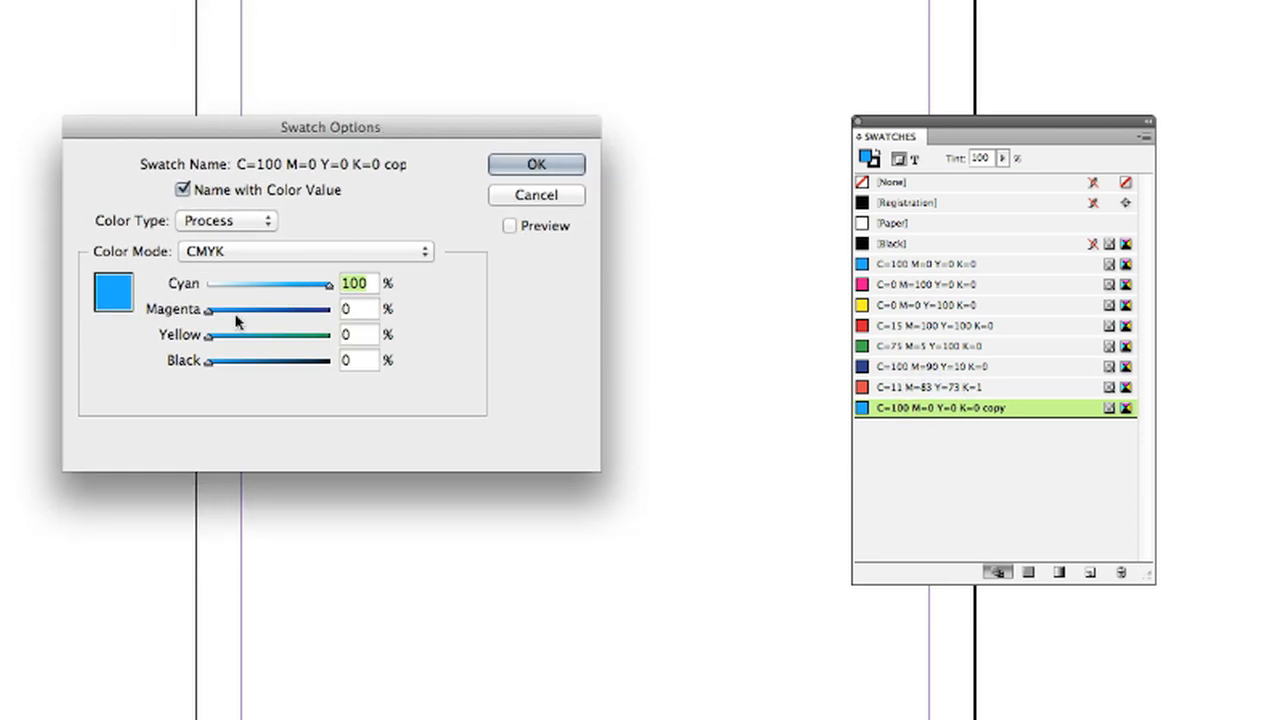
{"action": "left_click_drag", "start_coordinate": [327, 287], "coordinate": [257, 316]}
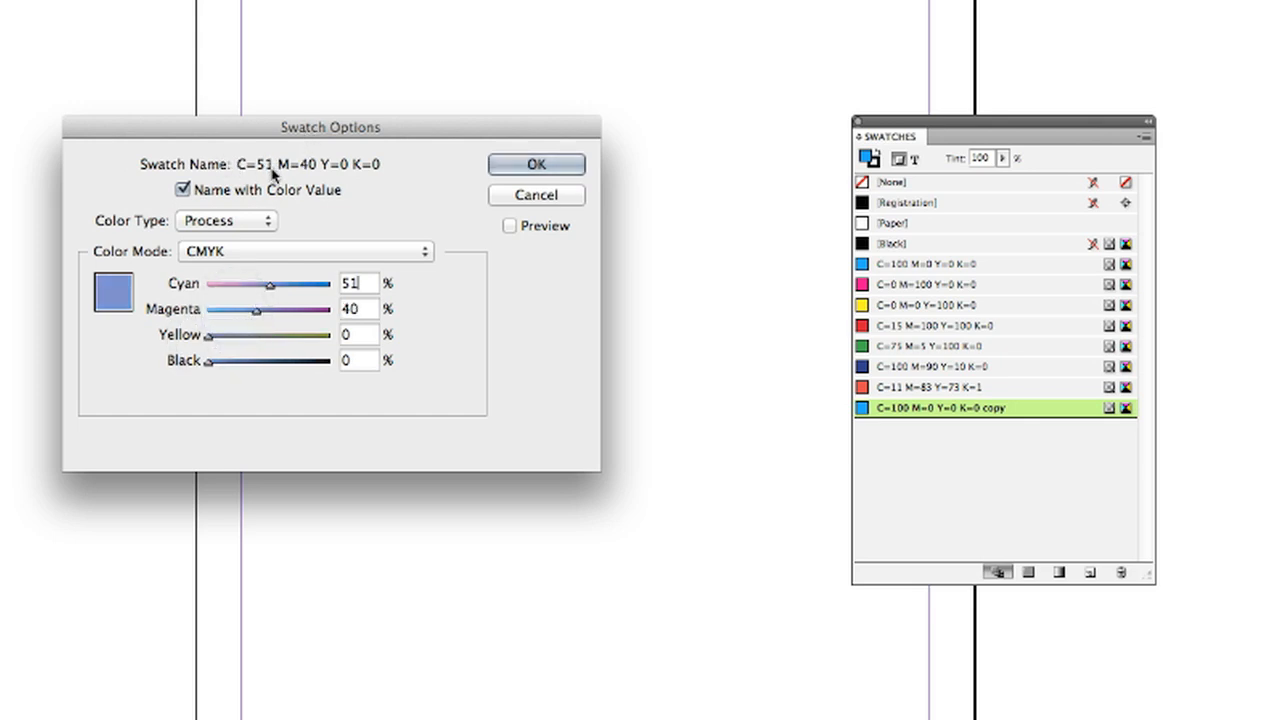
Look at the custom naming field and the Process and Spot color types for the copied swatch.
{"action": "left_click", "coordinate": [183, 190]}
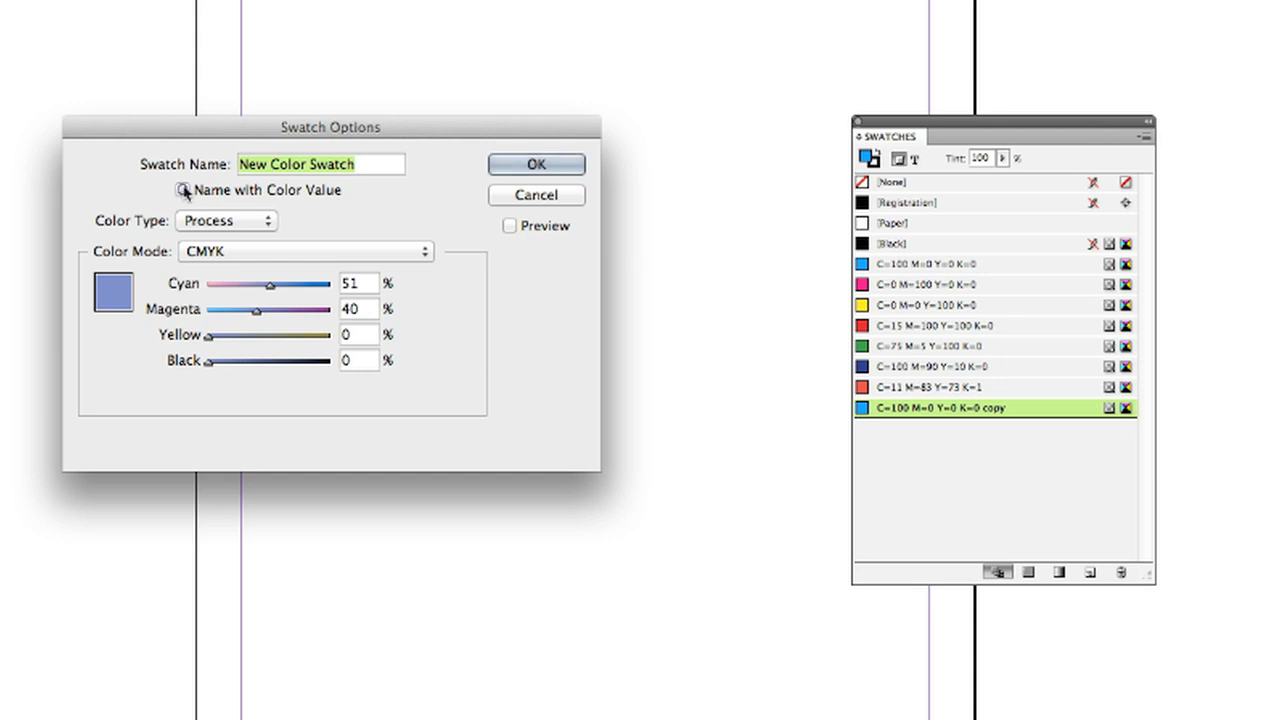
{"action": "left_click", "coordinate": [183, 190]}
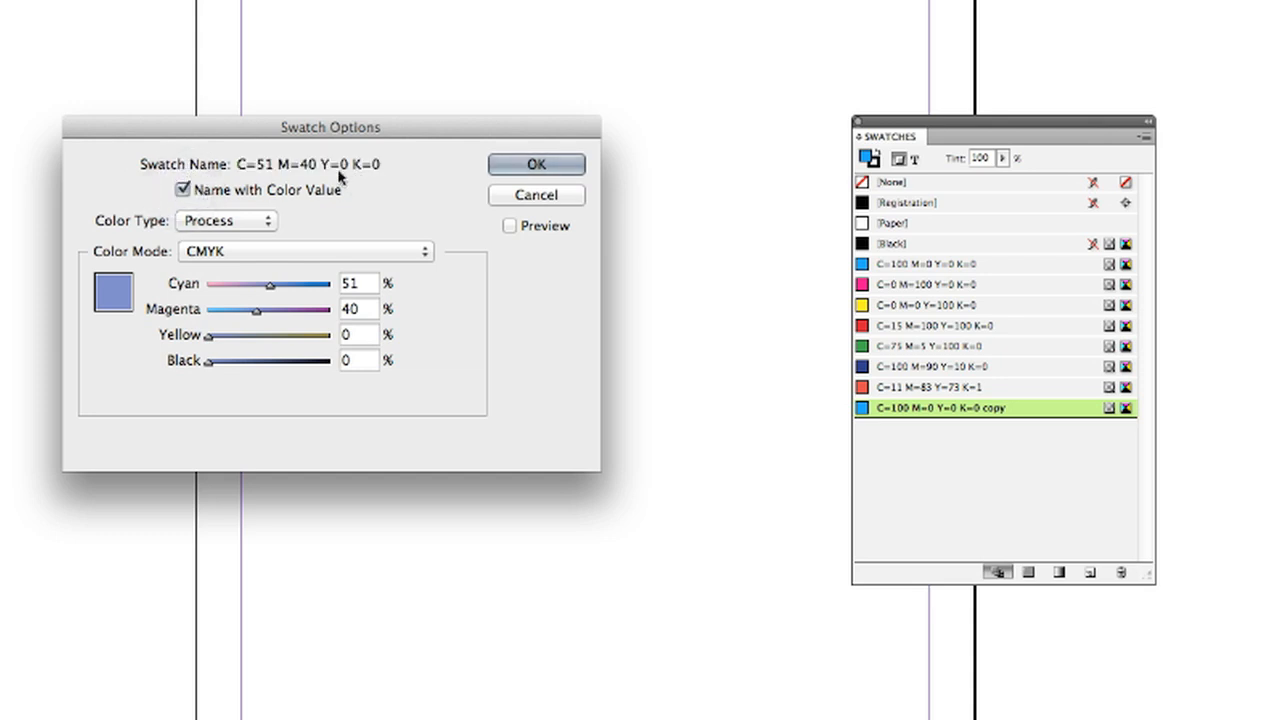
{"action": "left_click", "coordinate": [240, 218]}
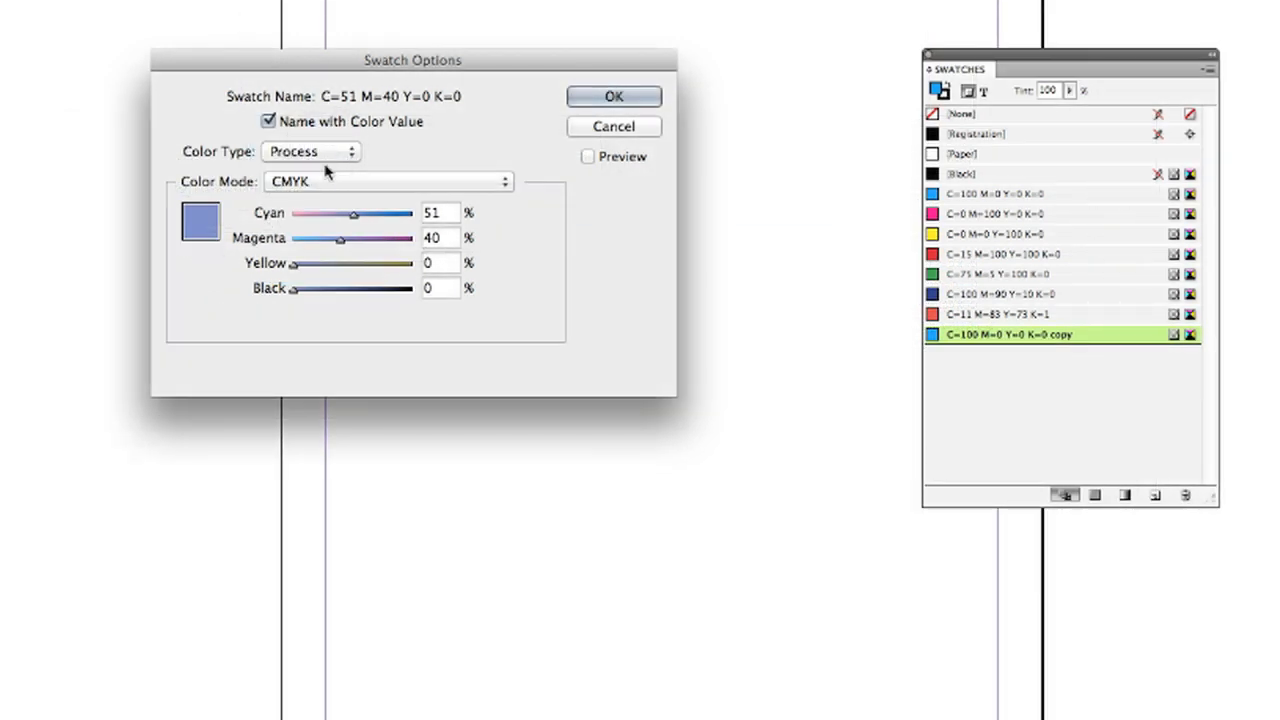
{"action": "left_click", "coordinate": [316, 153]}
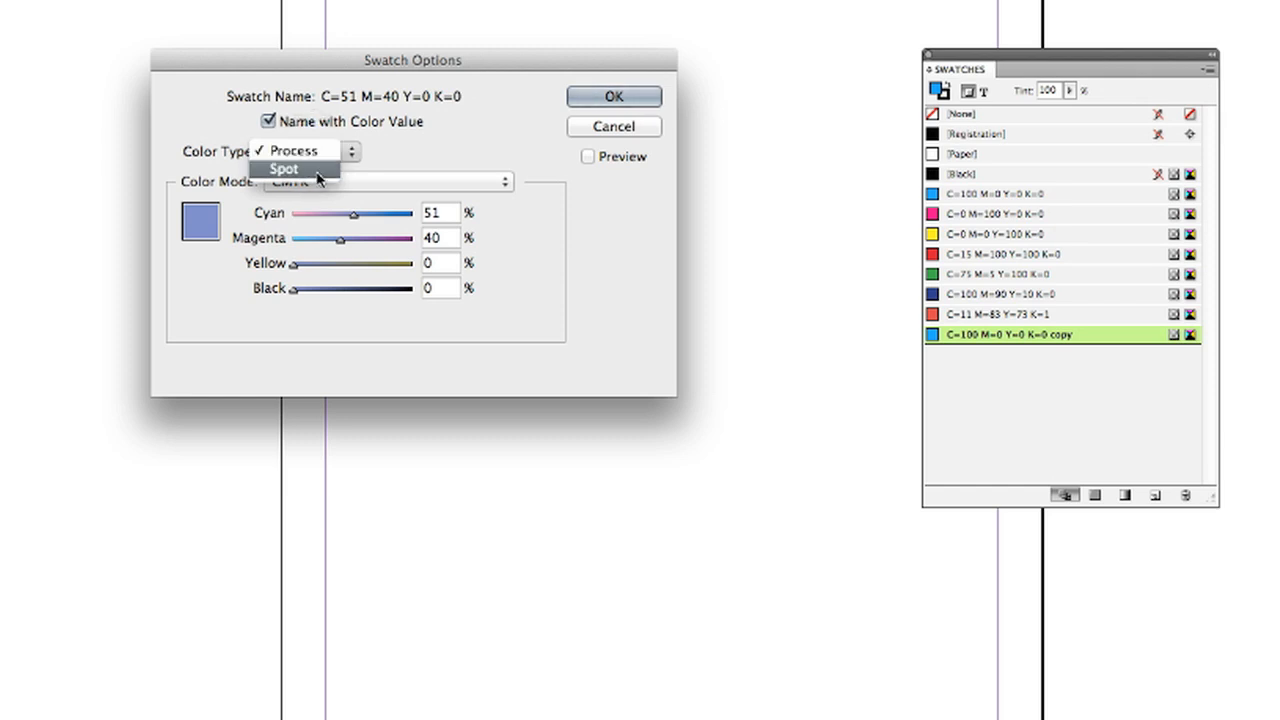
{"action": "left_click", "coordinate": [397, 155]}
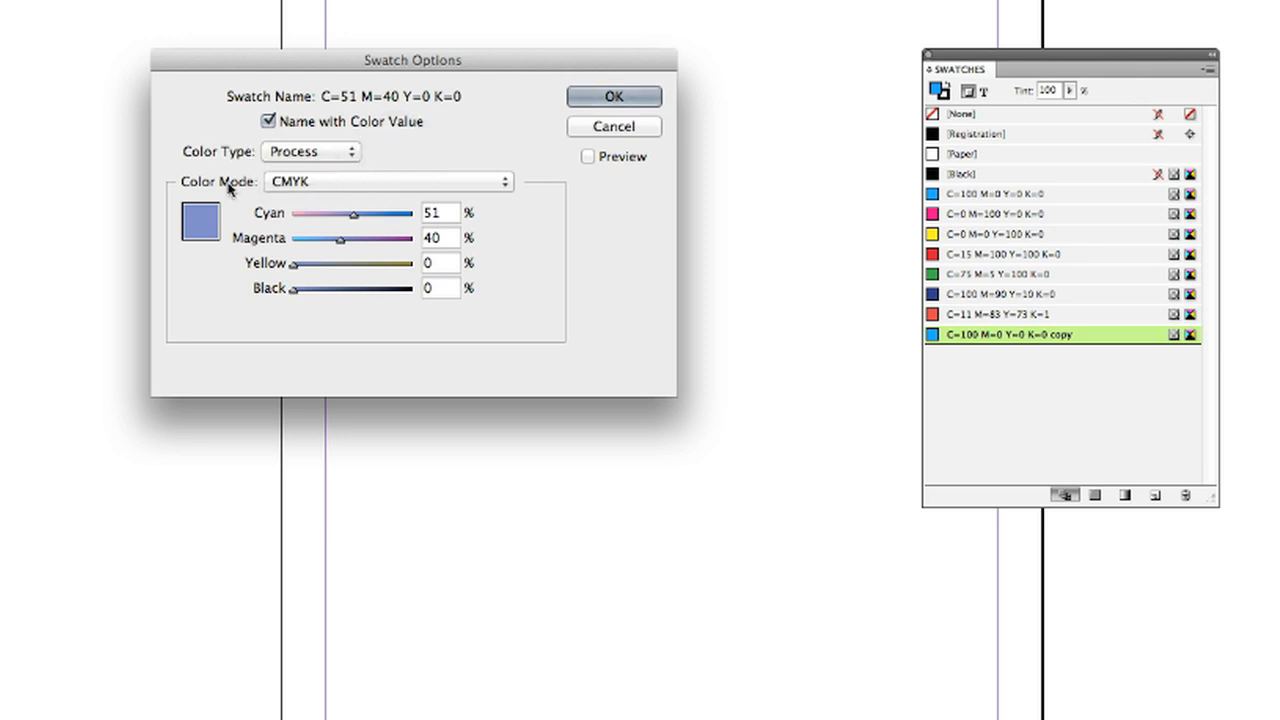
Change the copied swatch to PANTONE 2738 M from the PANTONE solid matte color library.
{"action": "left_click", "coordinate": [331, 181]}
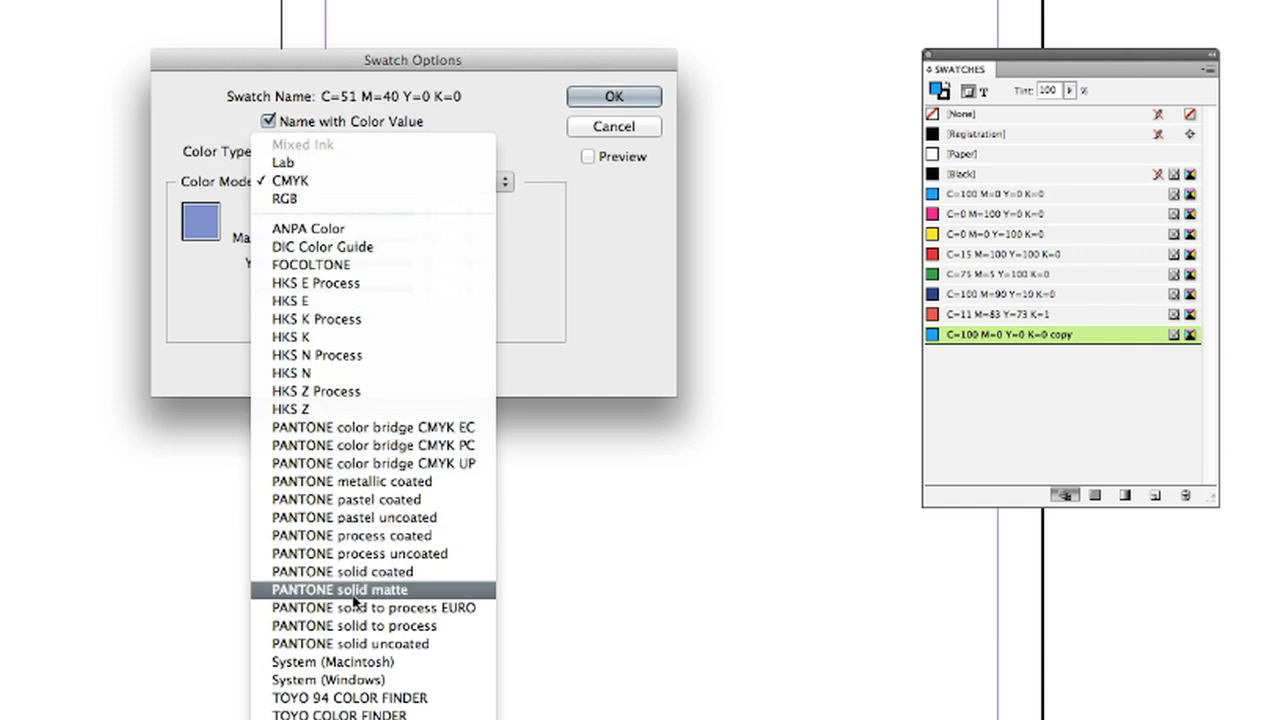
{"action": "left_click", "coordinate": [379, 446]}
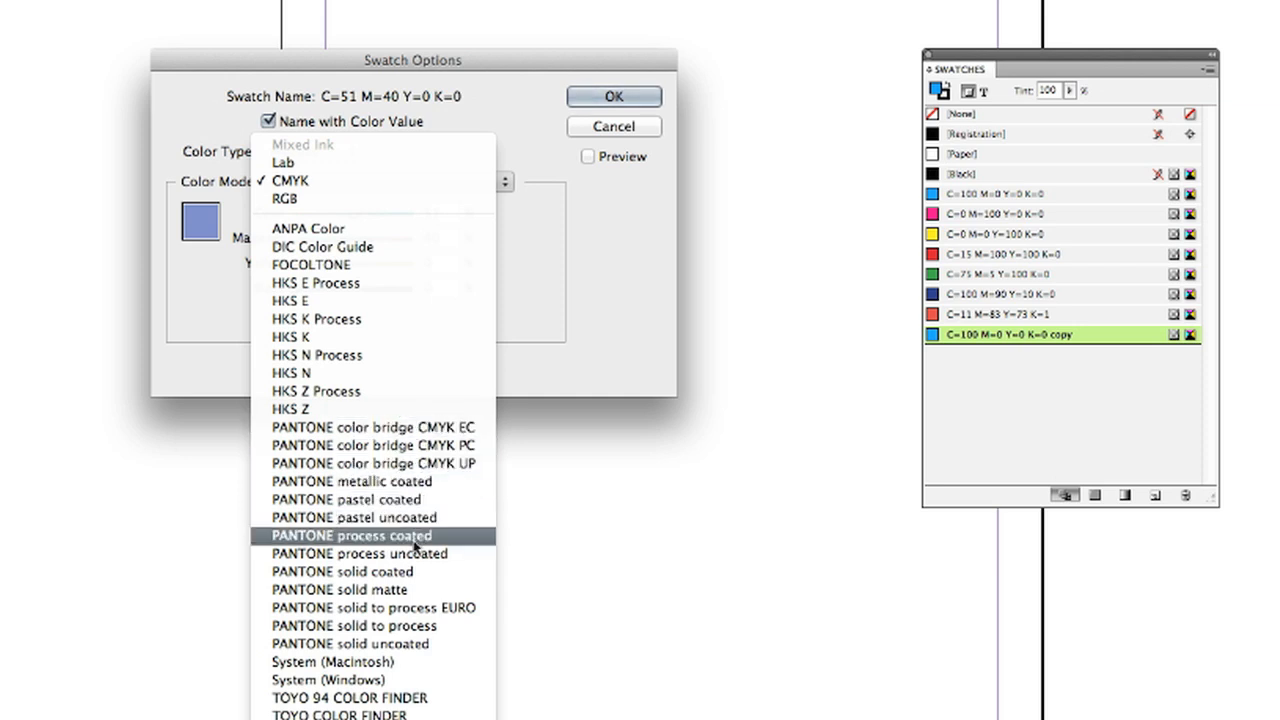
{"action": "left_click", "coordinate": [414, 590]}
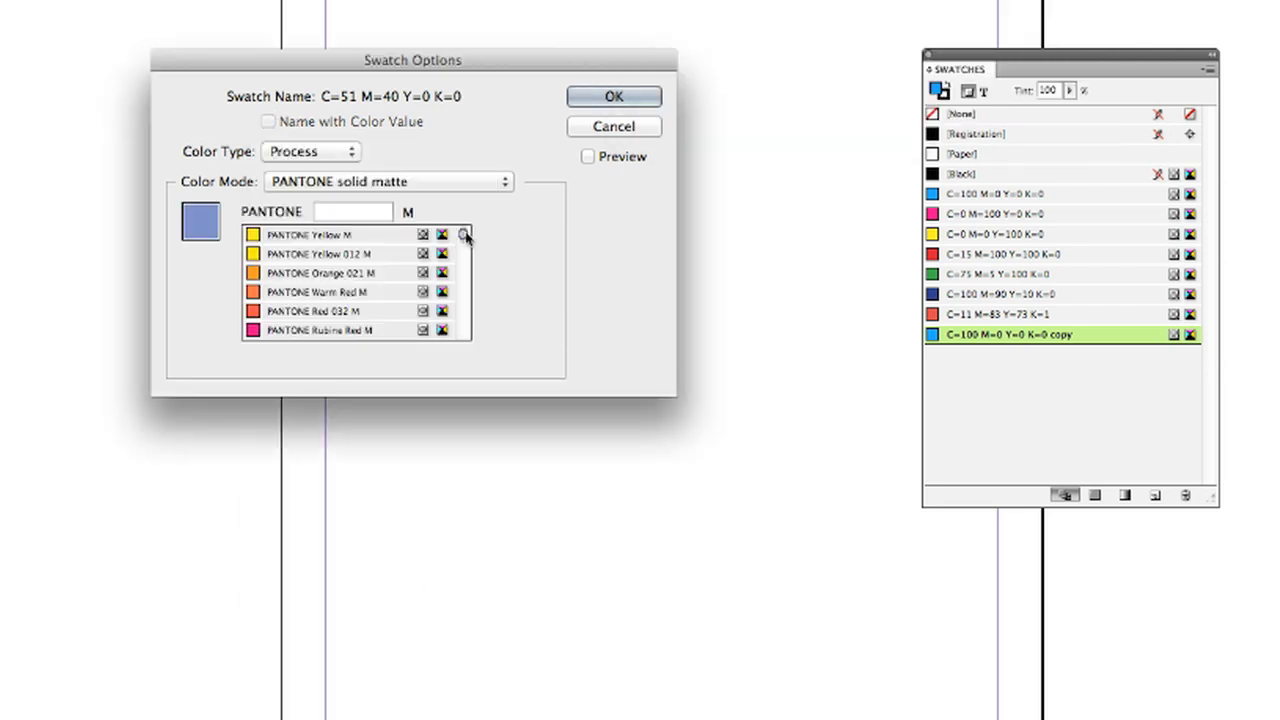
{"action": "left_click_drag", "start_coordinate": [465, 235], "coordinate": [466, 248]}
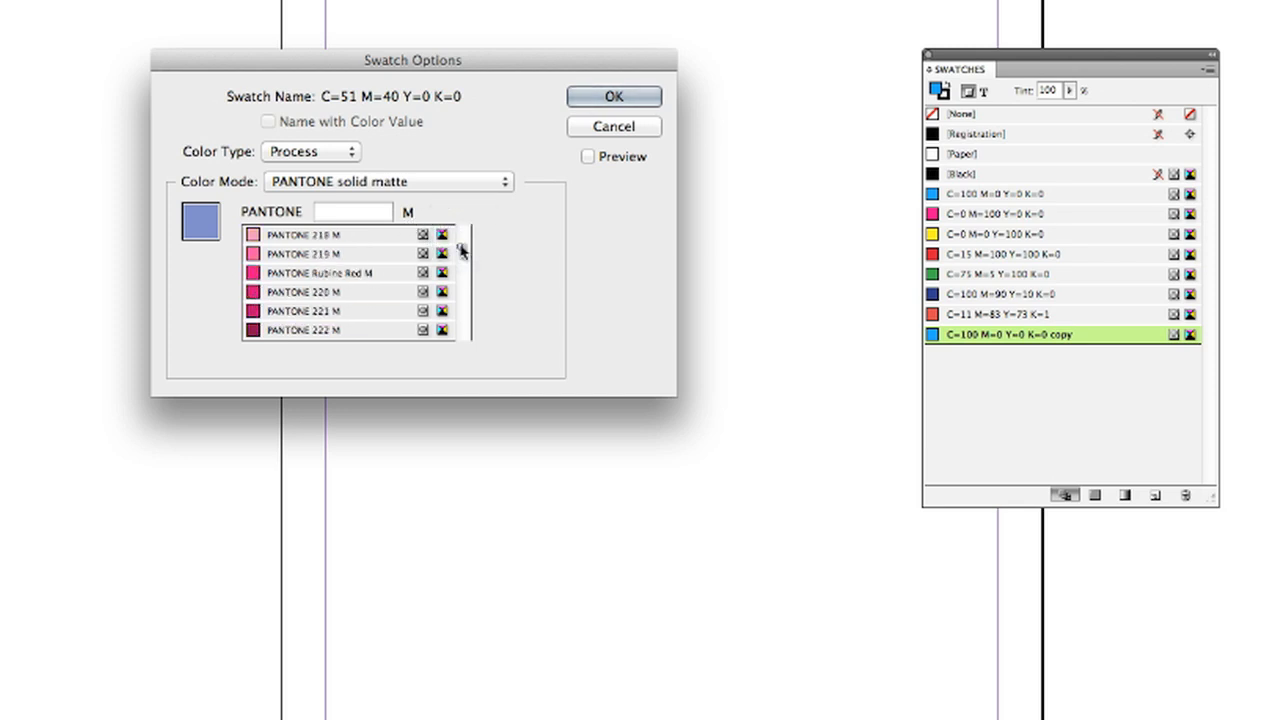
{"action": "scroll", "coordinate": [461, 250], "scroll_direction": "down", "scroll_amount": 10}
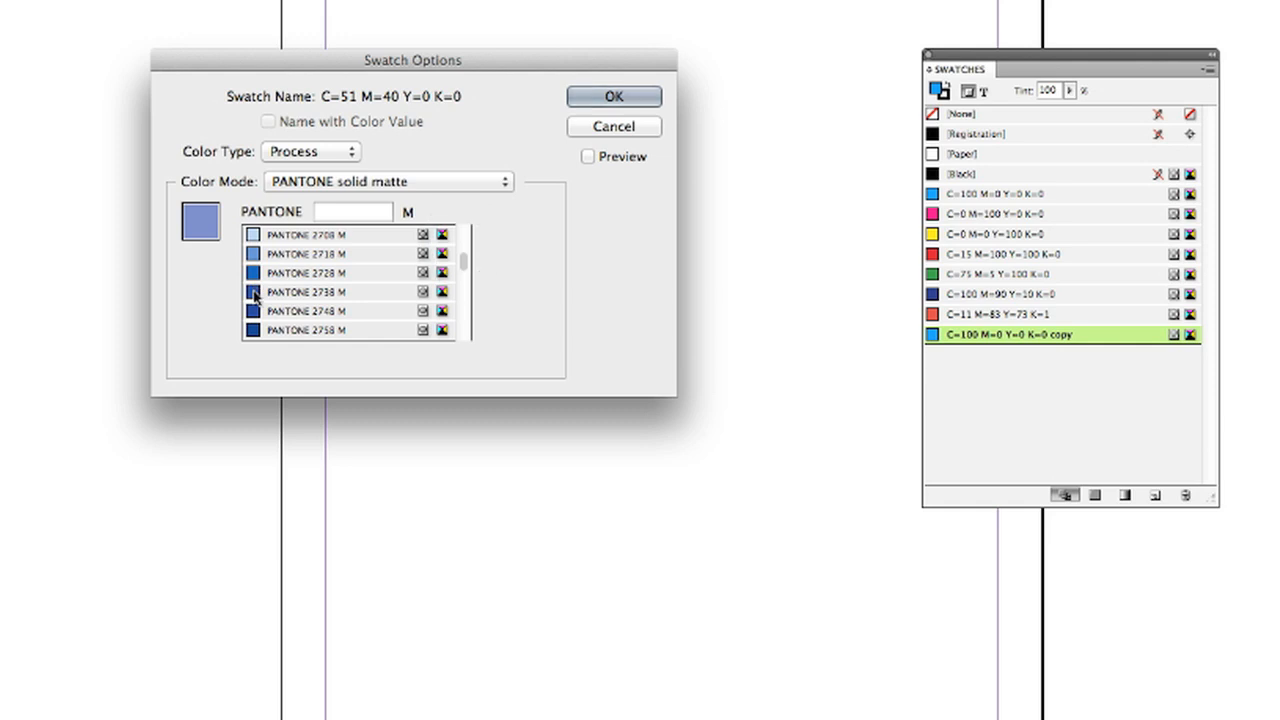
{"action": "left_click", "coordinate": [255, 292]}
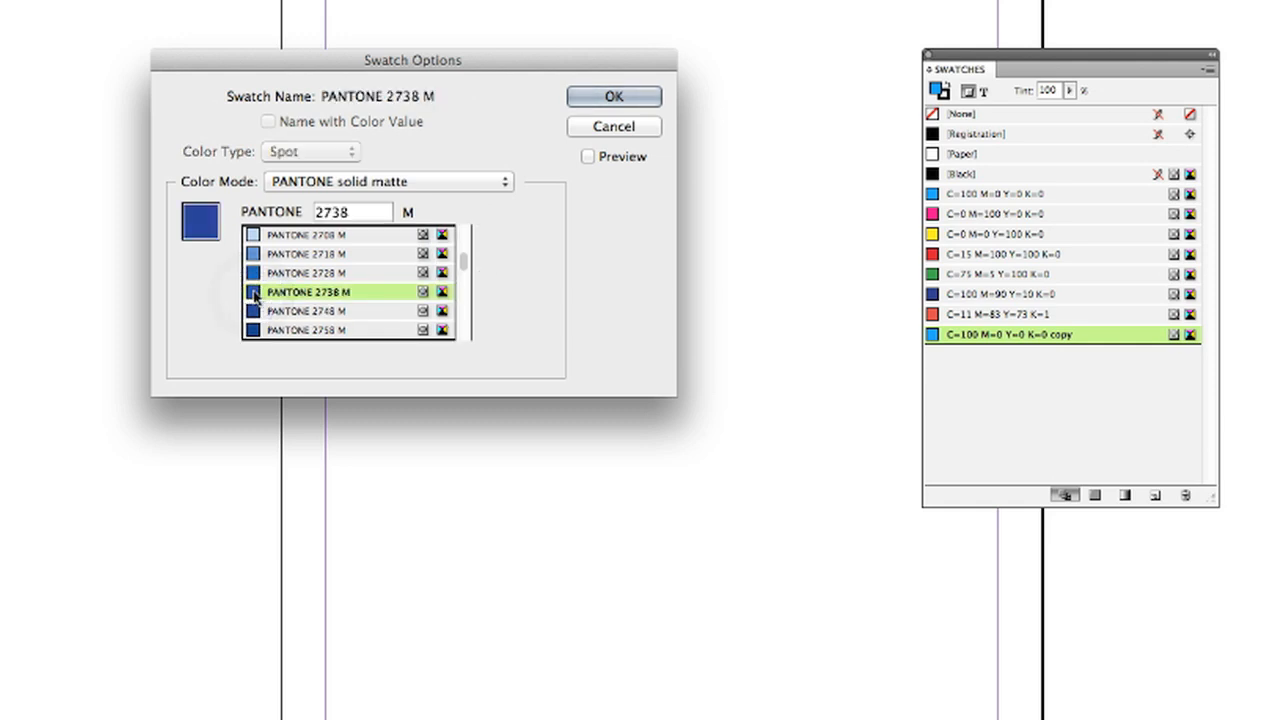
{"action": "left_click", "coordinate": [614, 97]}
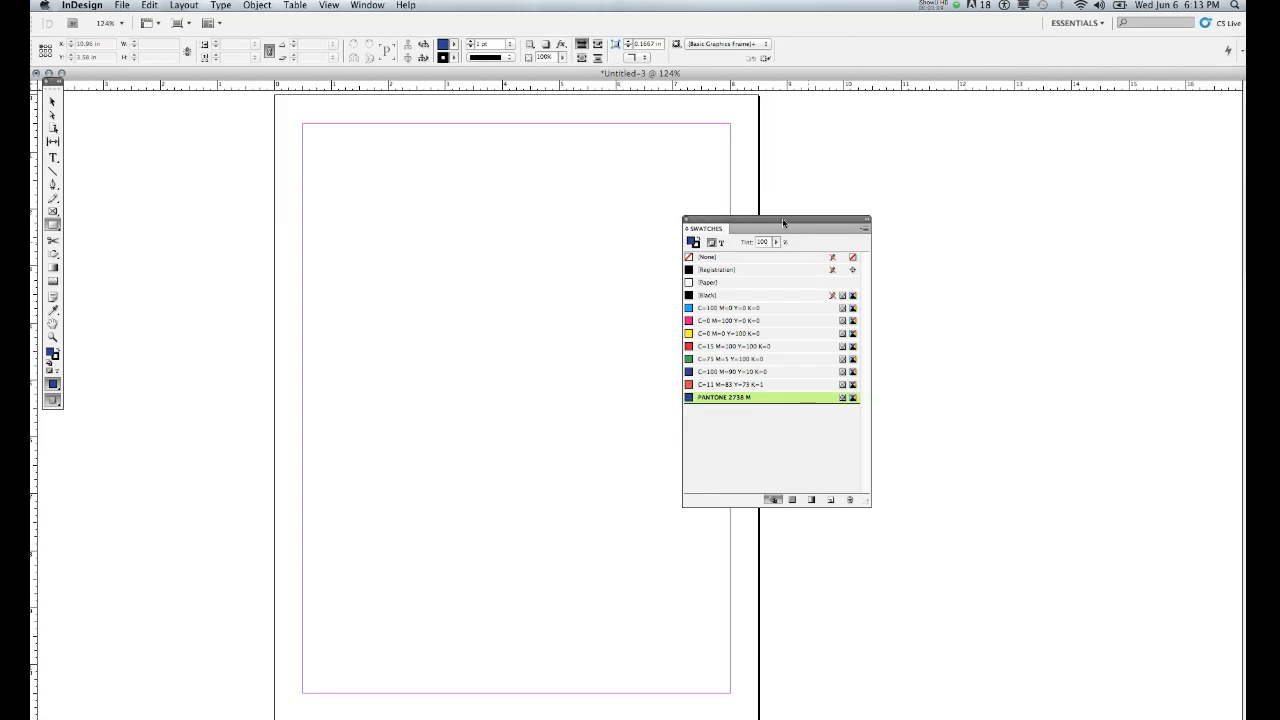
Move the swatches off the page and draw a PANTONE 2738 M filled rectangle, about 2.12 by 1.72 in, near the page's upper-left corner.
{"action": "left_click_drag", "start_coordinate": [782, 218], "coordinate": [886, 170]}
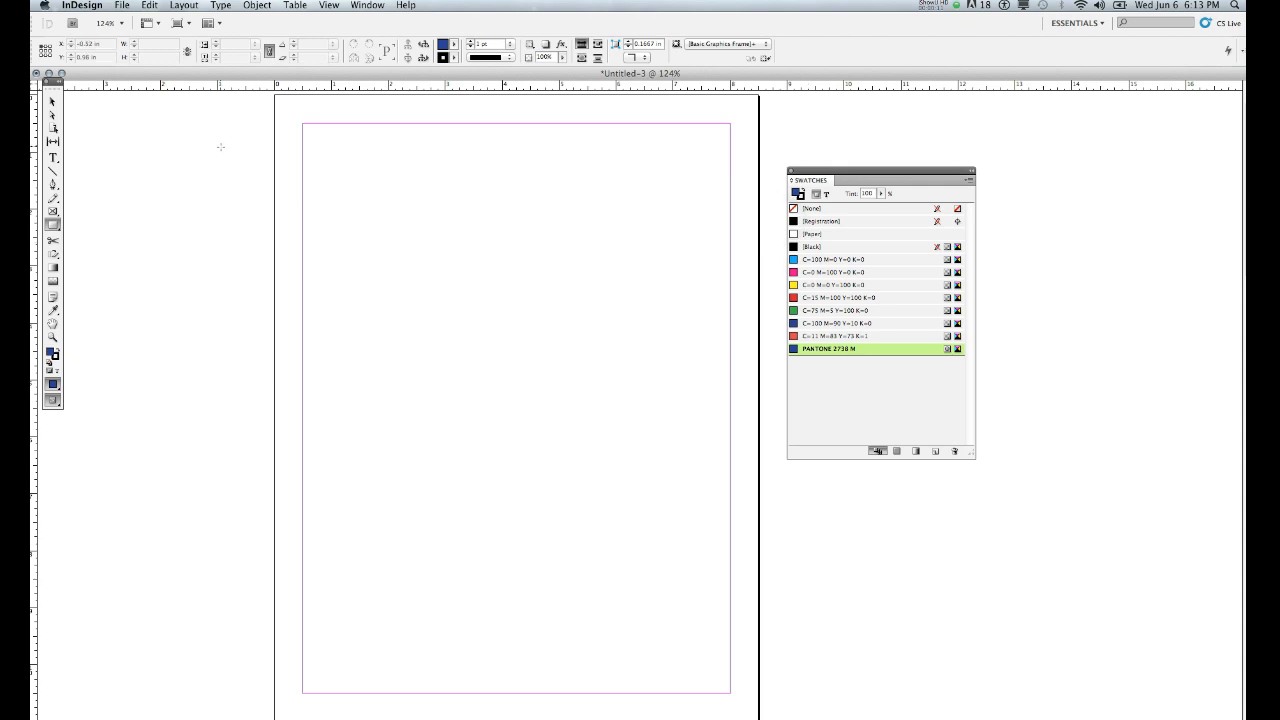
{"action": "left_click_drag", "start_coordinate": [55, 226], "coordinate": [96, 227]}
{"action": "left_click_drag", "start_coordinate": [336, 169], "coordinate": [457, 267]}
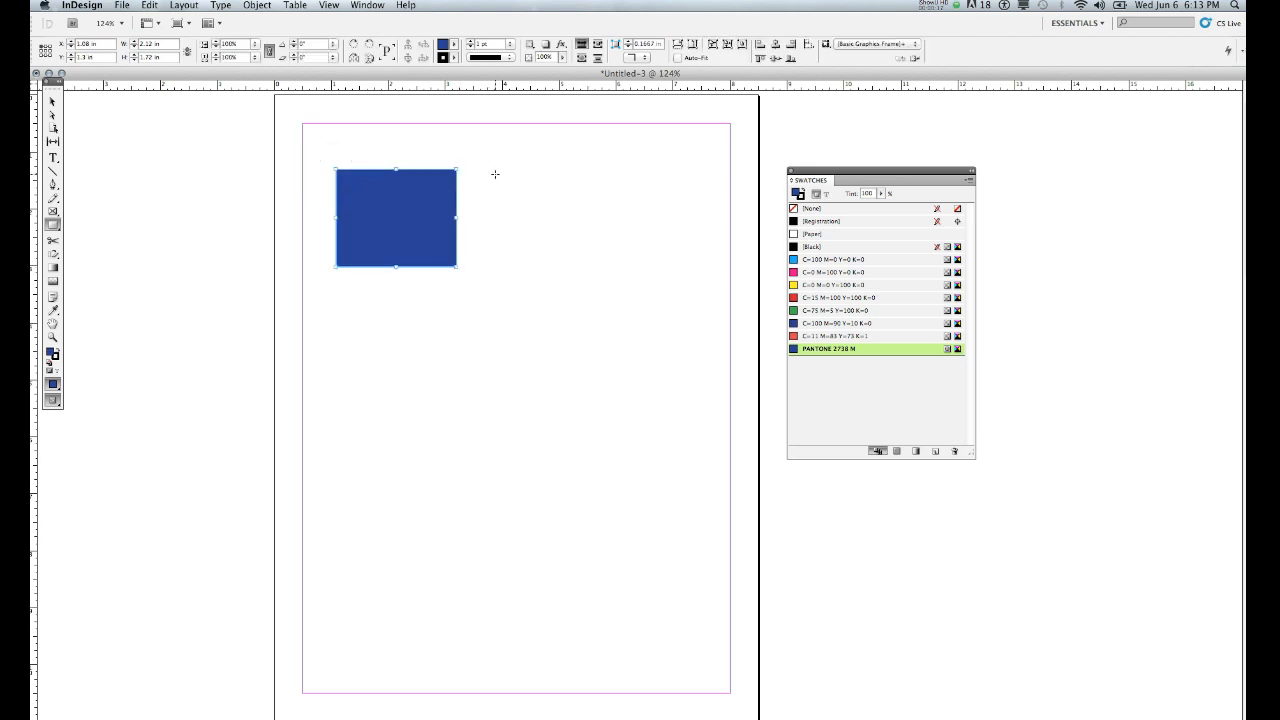
Draw three more PANTONE 2738 M rectangles about 2.12 in wide and 1.72, 1.9 and 1.94 in high, forming a two-by-two grid.
{"action": "left_click_drag", "start_coordinate": [495, 170], "coordinate": [616, 269]}
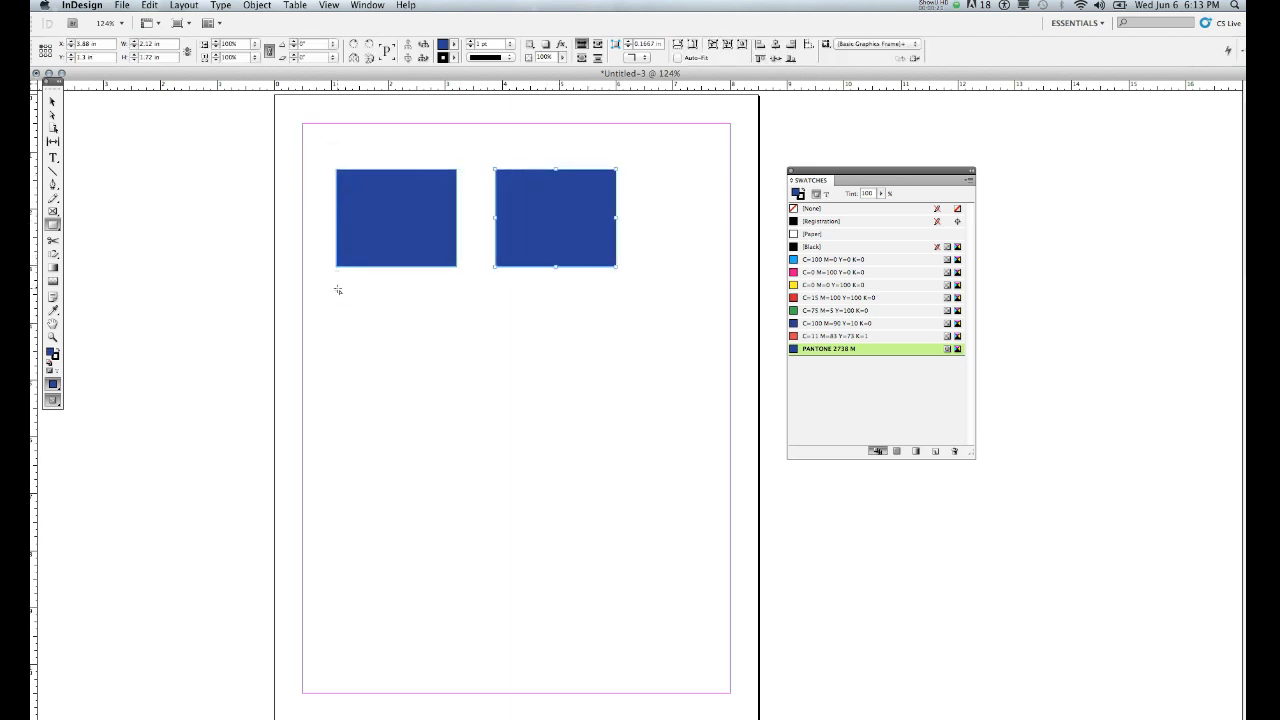
{"action": "left_click_drag", "start_coordinate": [338, 290], "coordinate": [456, 399]}
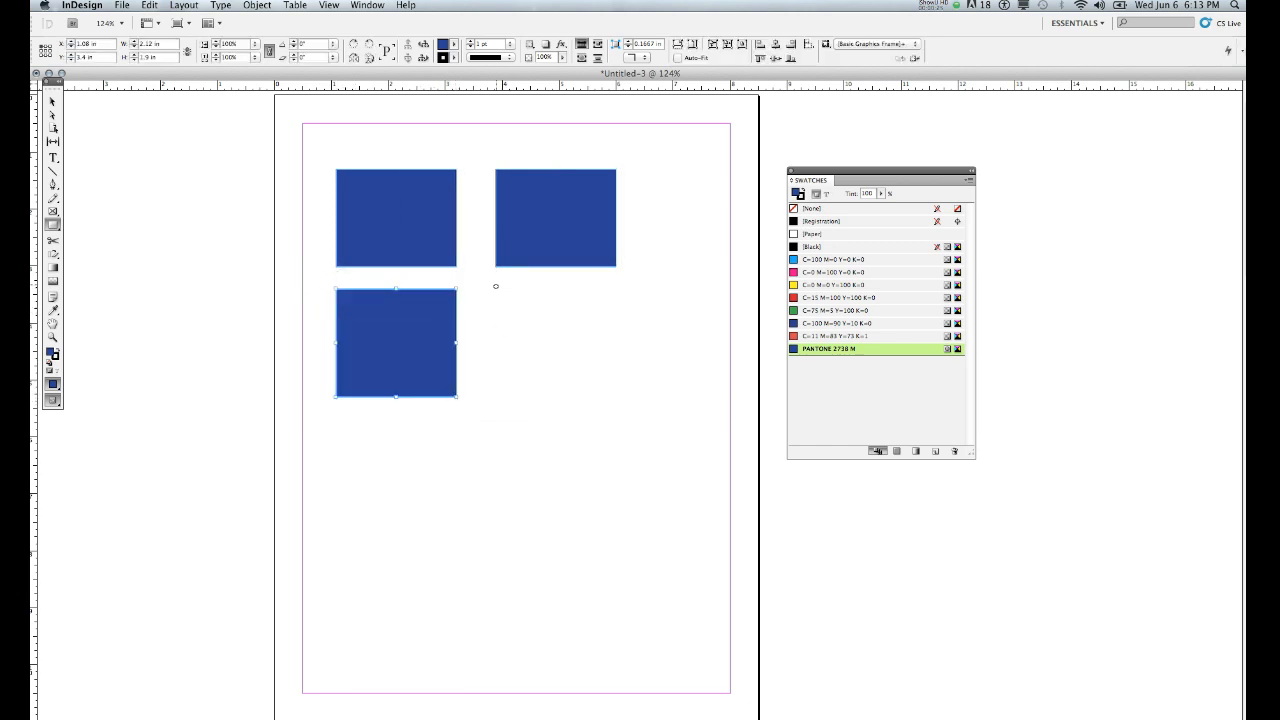
{"action": "left_click_drag", "start_coordinate": [495, 286], "coordinate": [615, 397]}
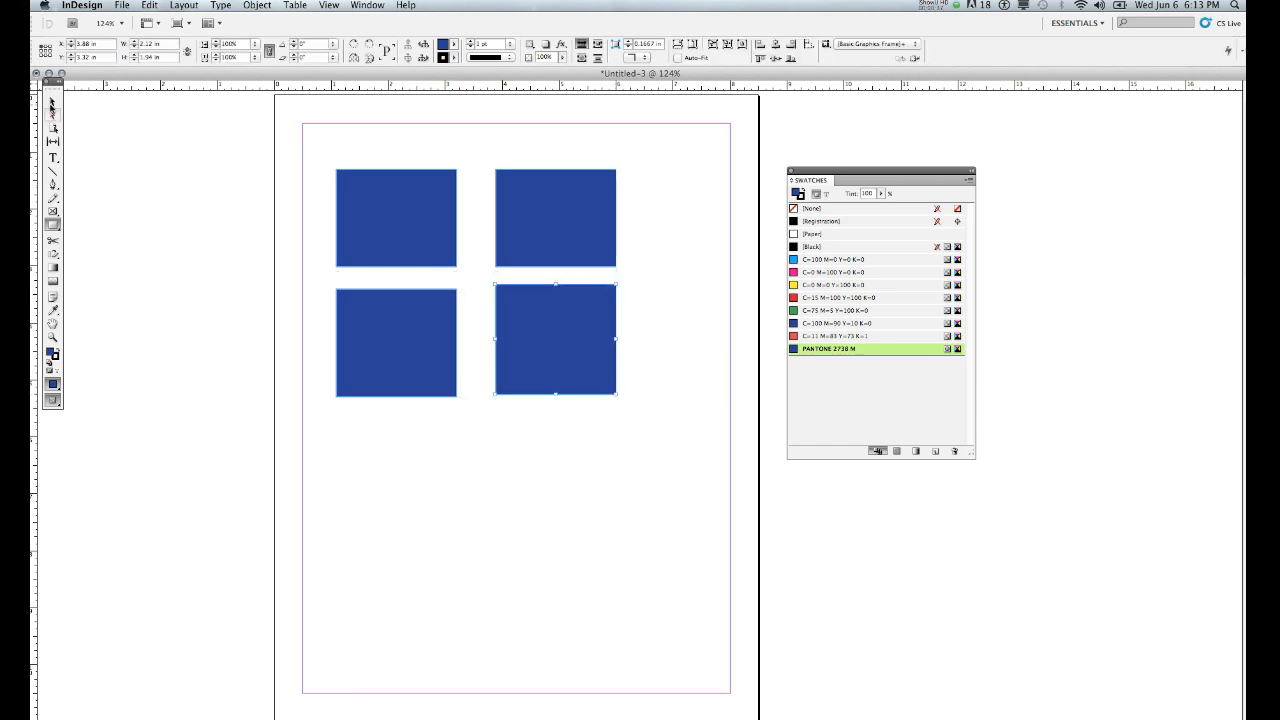
Fill the upper-right rectangle with C=0 M=0 Y=100 K=0 yellow and the lower-right one with C=15 M=100 Y=100 K=0 red.
{"action": "left_click", "coordinate": [52, 101]}
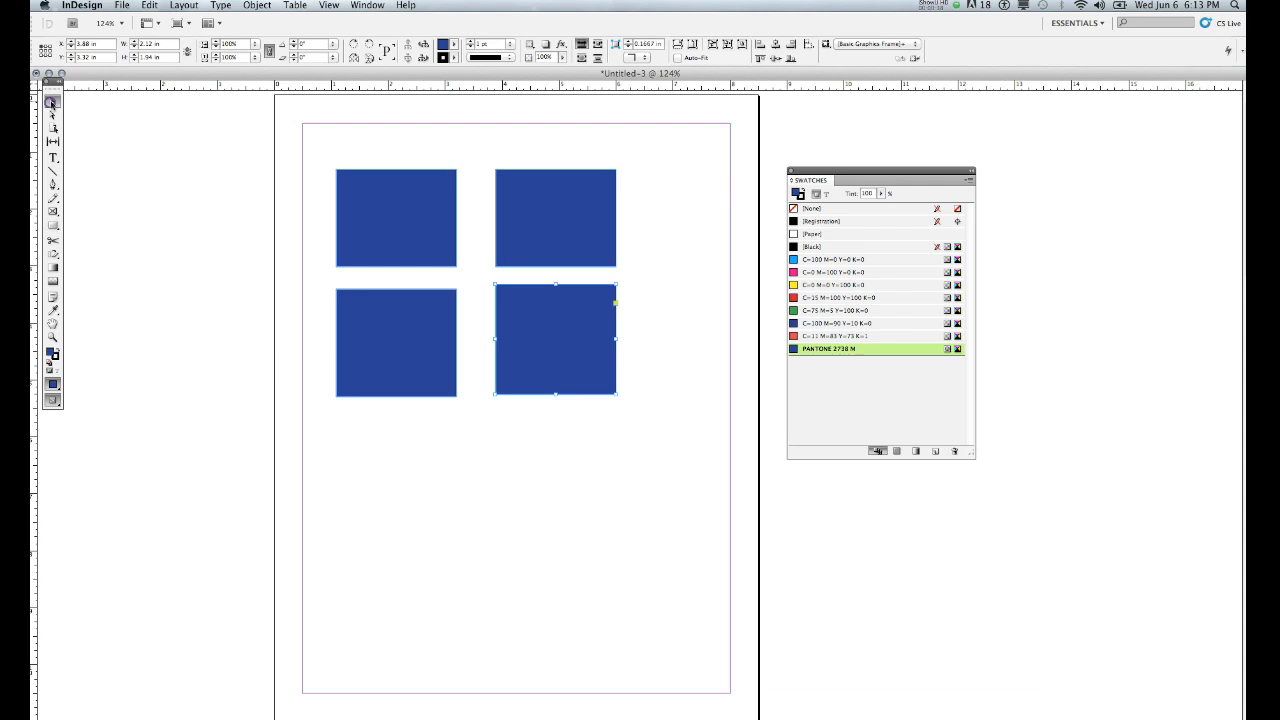
{"action": "left_click", "coordinate": [559, 214]}
{"action": "left_click", "coordinate": [815, 285]}
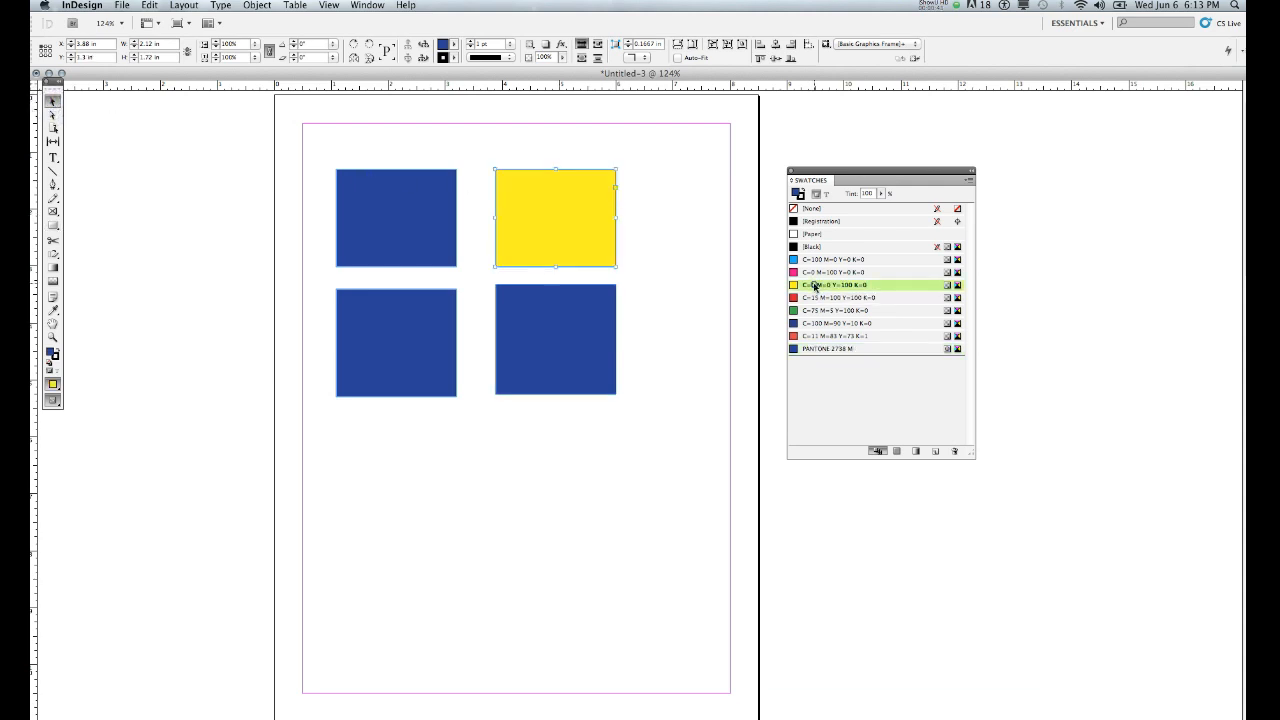
{"action": "left_click", "coordinate": [555, 345]}
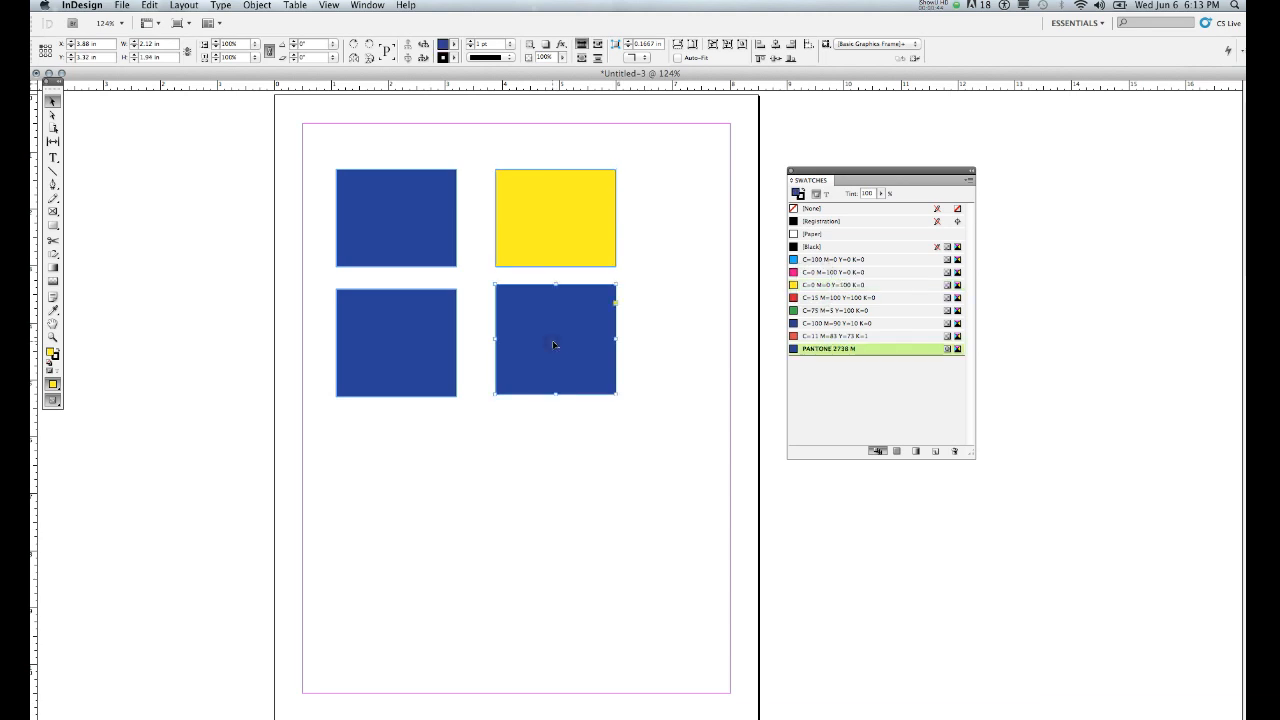
{"action": "left_click", "coordinate": [824, 297]}
Fill the lower-left rectangle with C=75 M=5 Y=100 K=0 green and the upper-left one with C=100 M=0 Y=0 K=0 cyan.
{"action": "left_click", "coordinate": [407, 335]}
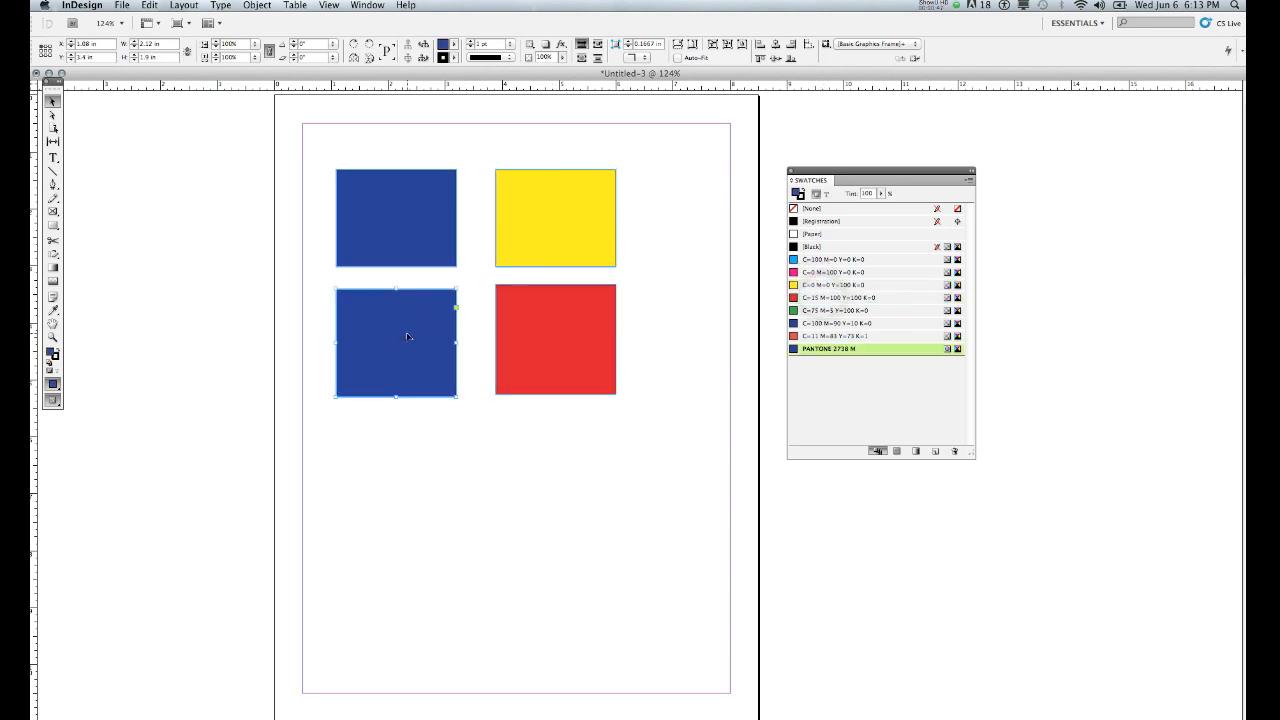
{"action": "left_click", "coordinate": [807, 336]}
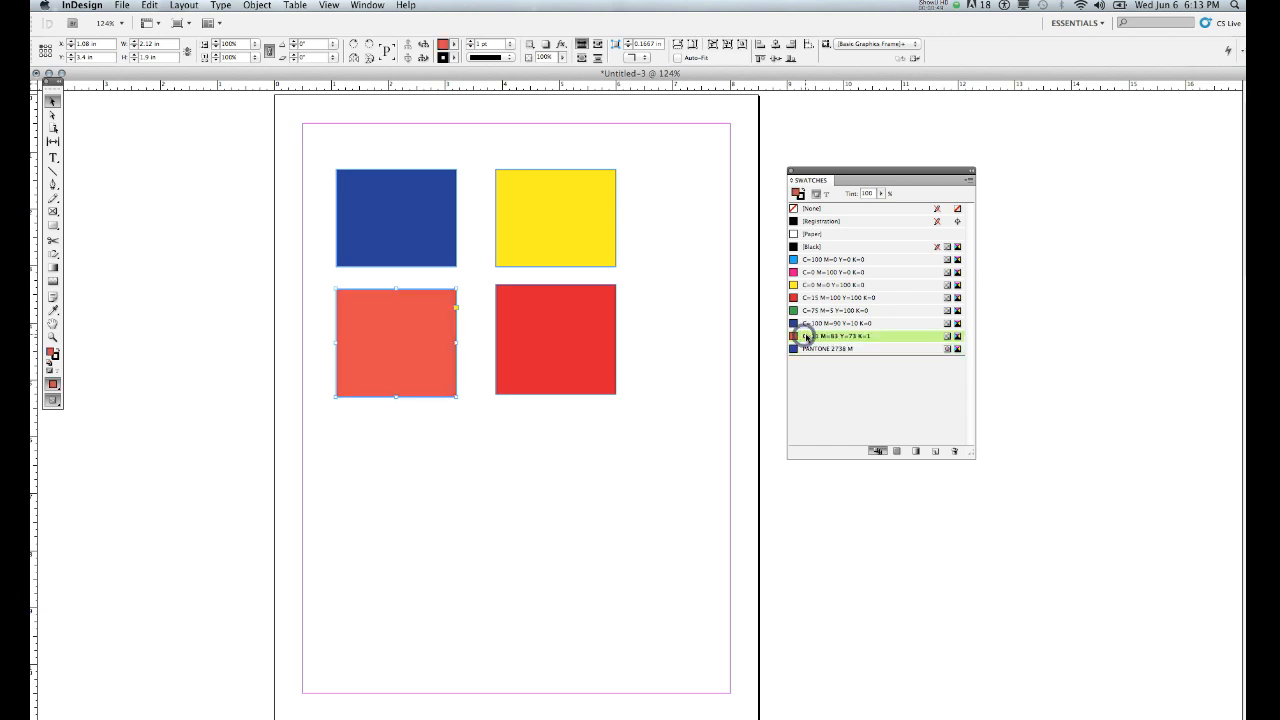
{"action": "left_click", "coordinate": [804, 311]}
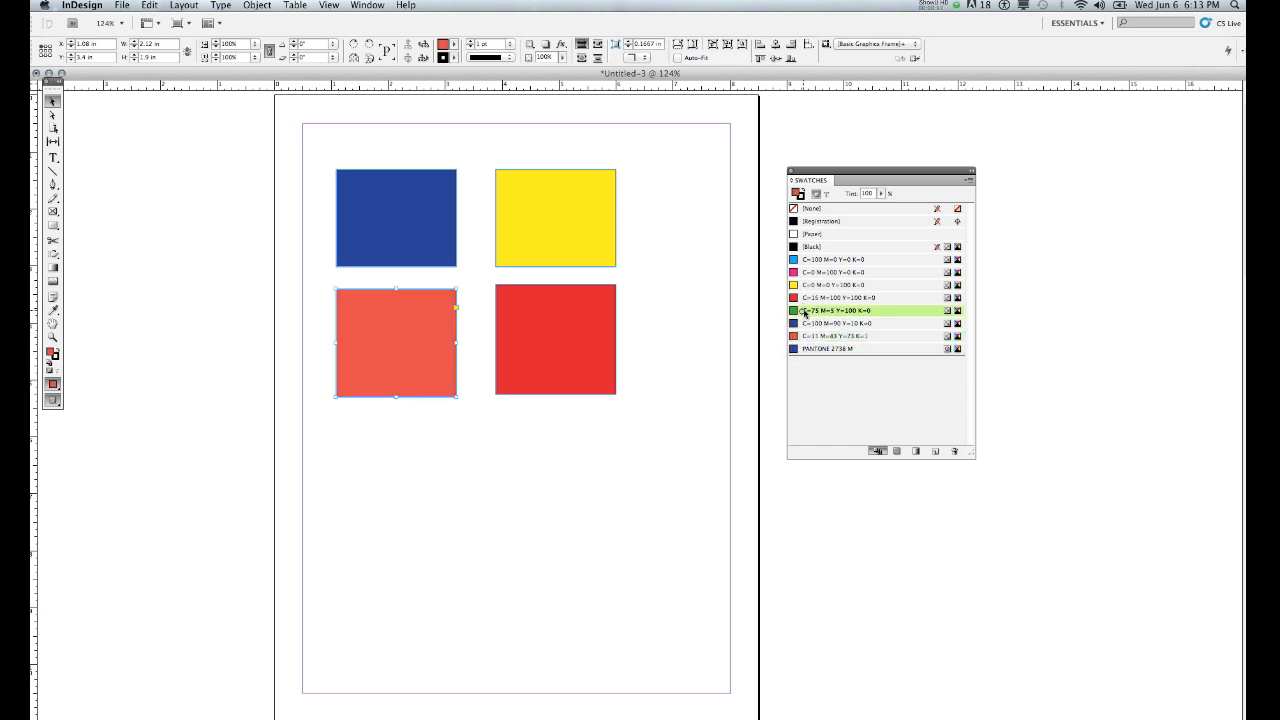
{"action": "left_click", "coordinate": [405, 225]}
{"action": "left_click", "coordinate": [808, 260]}
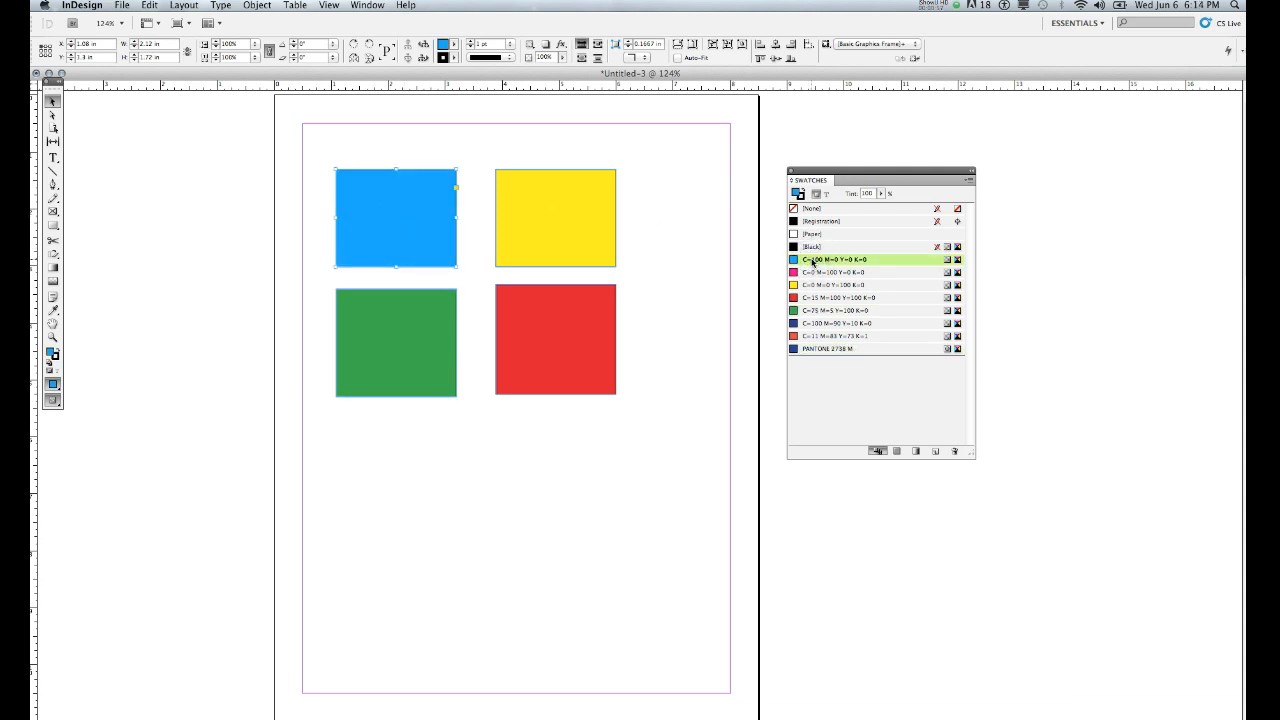
Move the red rectangle below the others to about X 3.125 in, Y 6.31 in and set its stroke weight to 40 pt.
{"action": "left_click", "coordinate": [552, 436]}
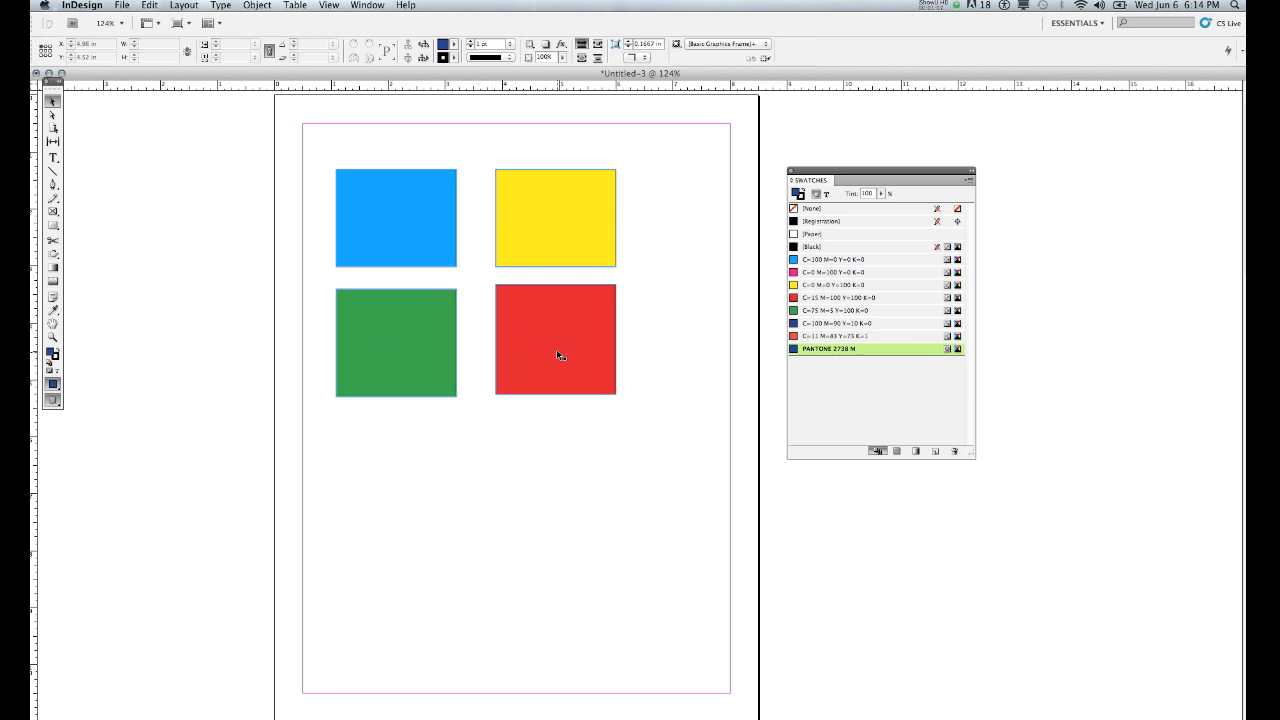
{"action": "left_click_drag", "start_coordinate": [557, 354], "coordinate": [514, 525]}
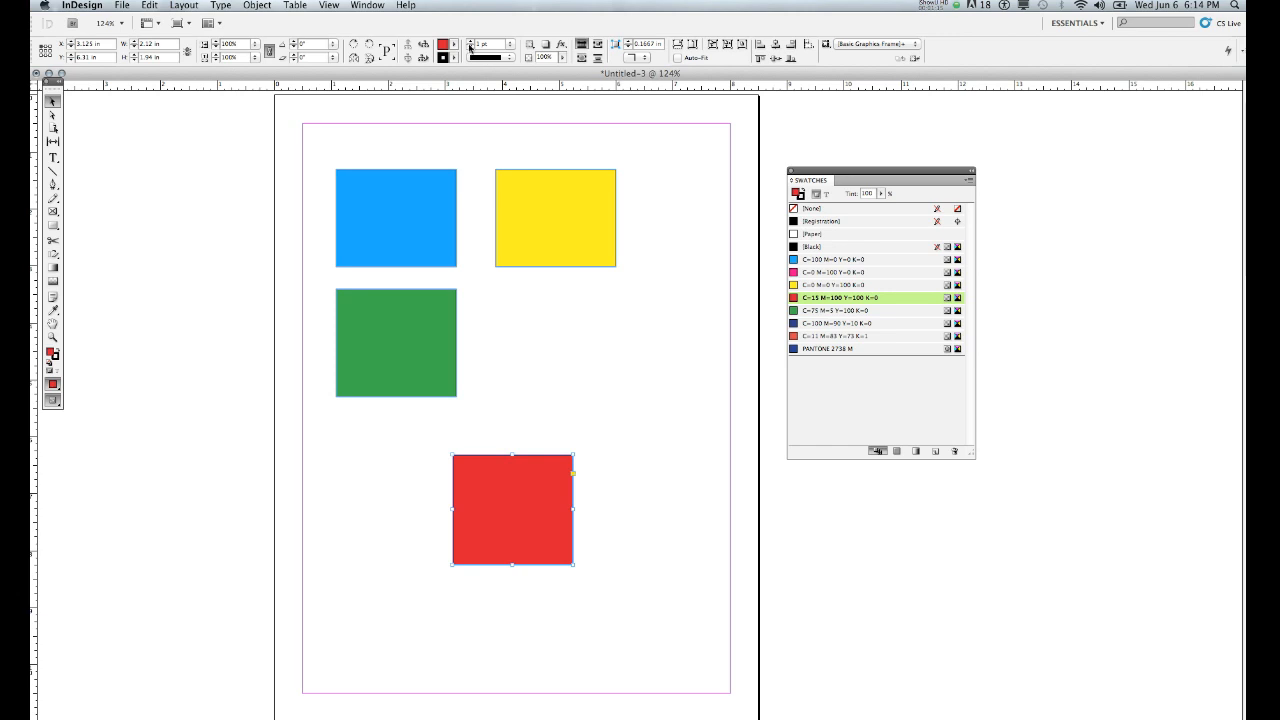
{"action": "left_click", "coordinate": [511, 47]}
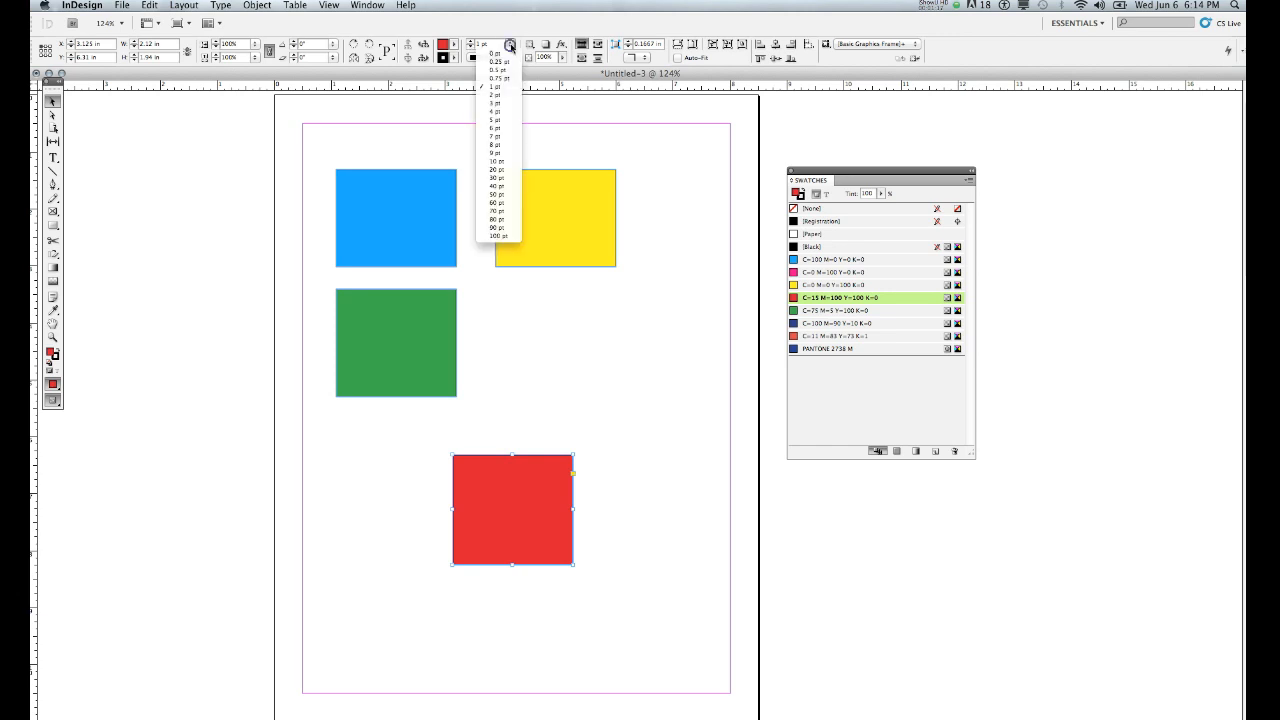
{"action": "left_click", "coordinate": [504, 185]}
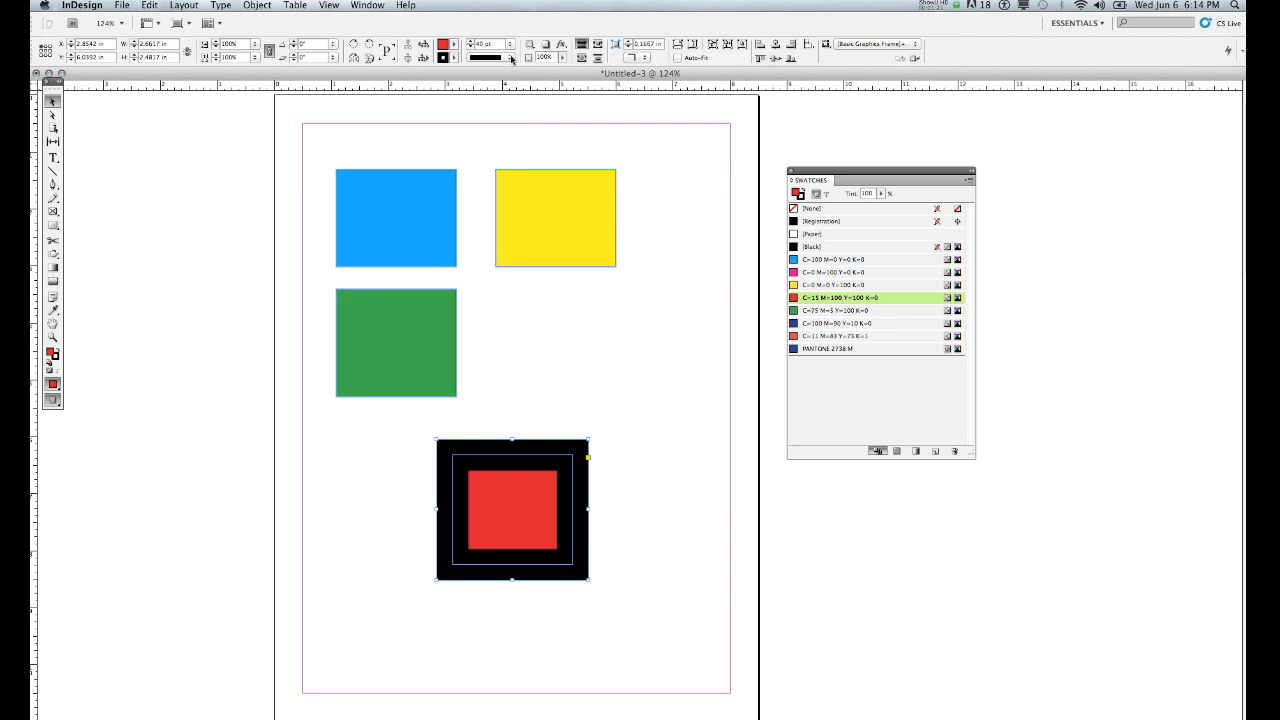
Color the red rectangle's stroke with the C=100 M=90 Y=10 K=0 blue swatch.
{"action": "key", "text": "x"}
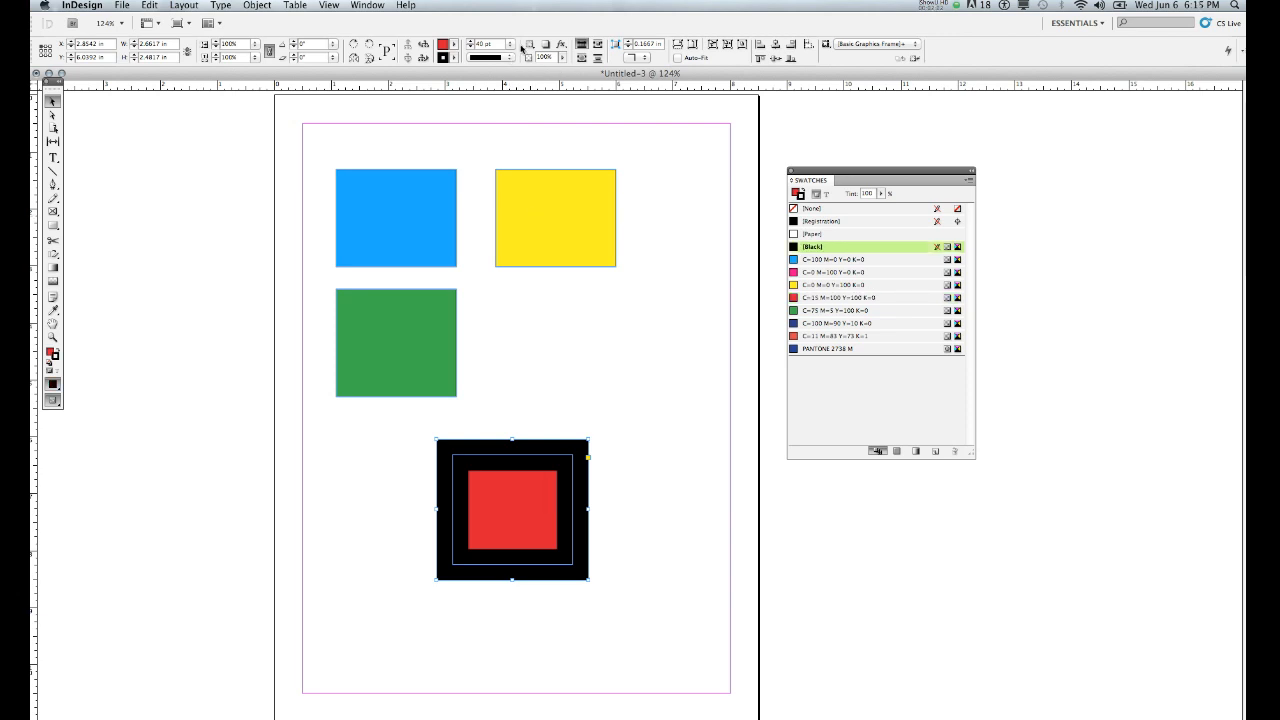
{"action": "left_click", "coordinate": [453, 60]}
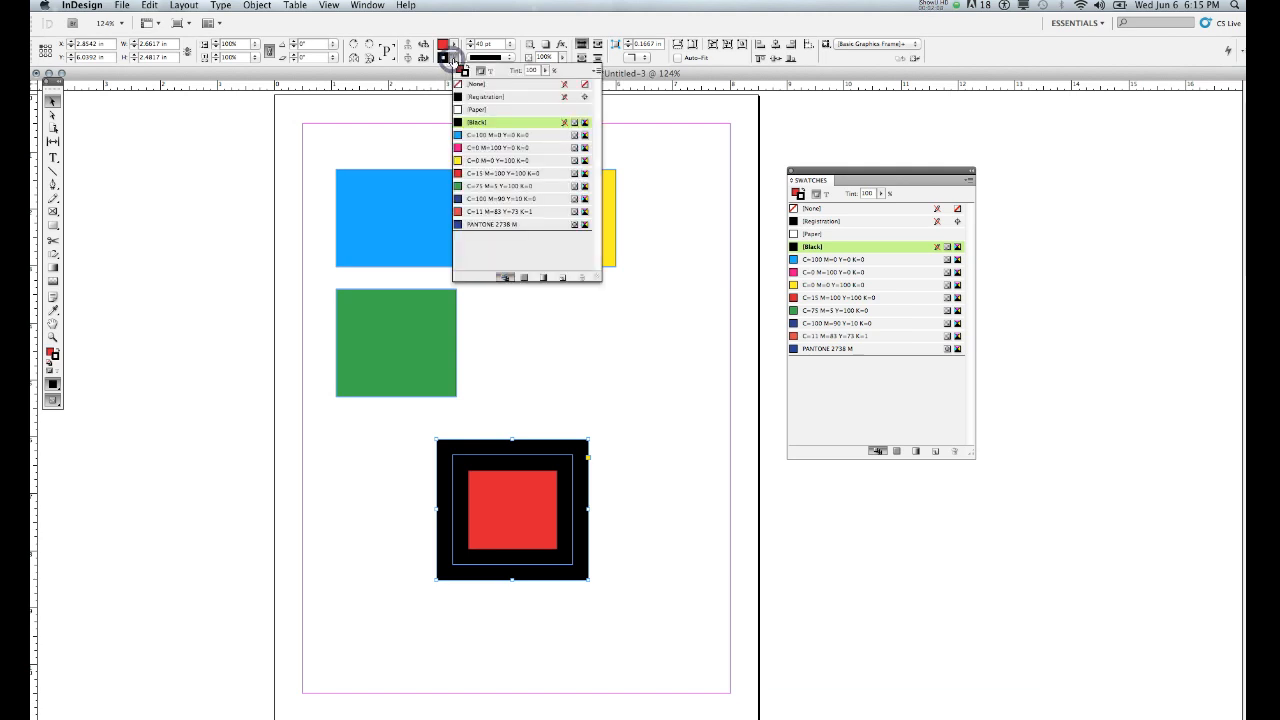
{"action": "left_click", "coordinate": [491, 199]}
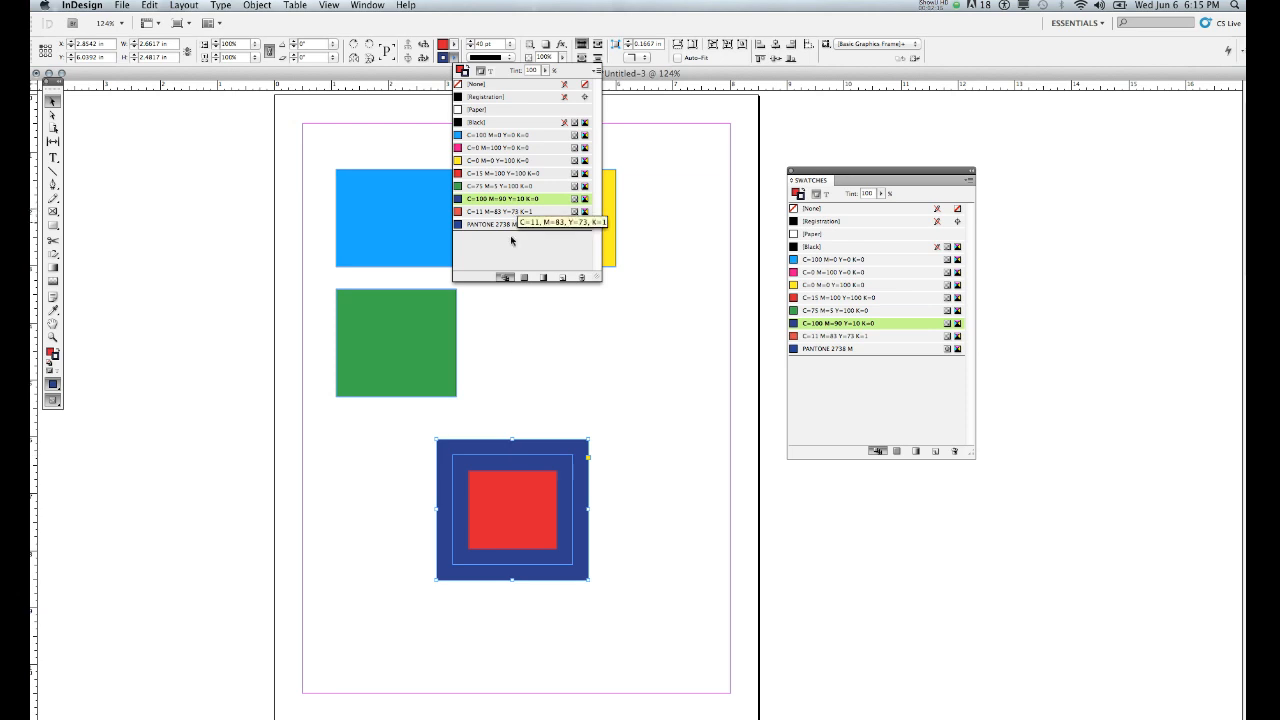
{"action": "left_click", "coordinate": [452, 91]}
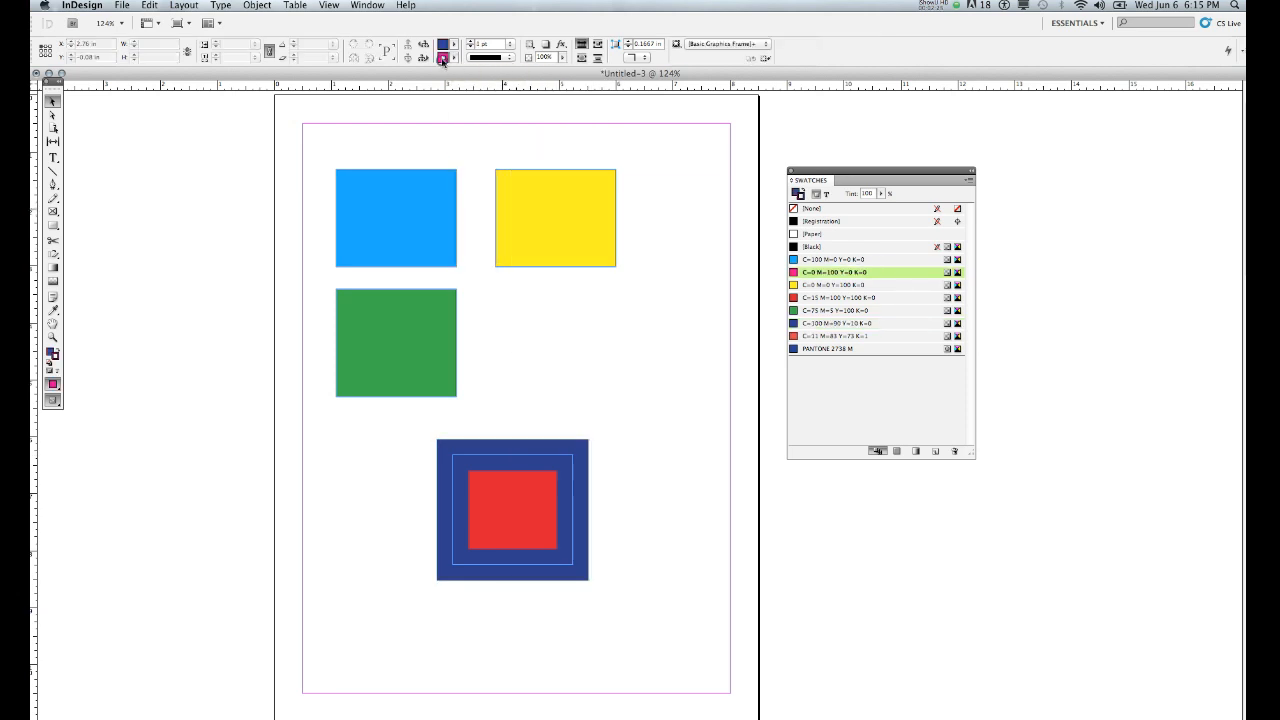
Look at the stroke color's Color Picker and its swatch list without changing the color.
{"action": "double_click", "coordinate": [443, 58]}
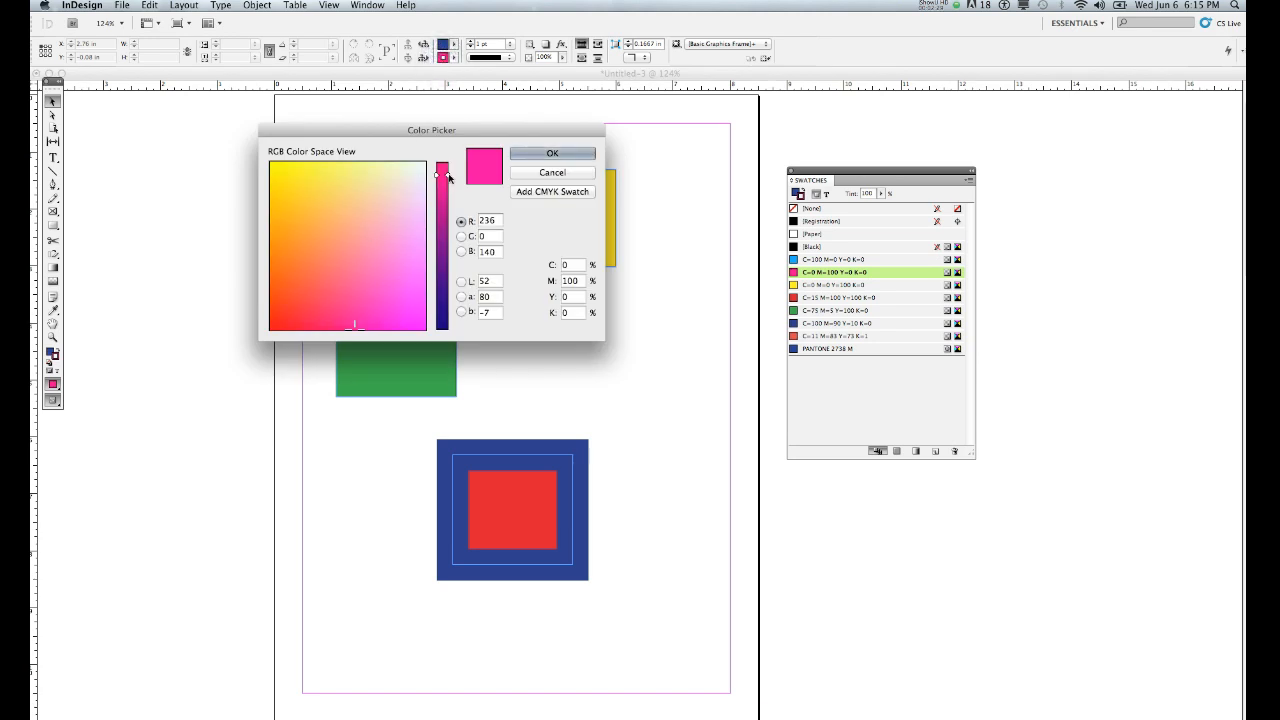
{"action": "left_click", "coordinate": [552, 173]}
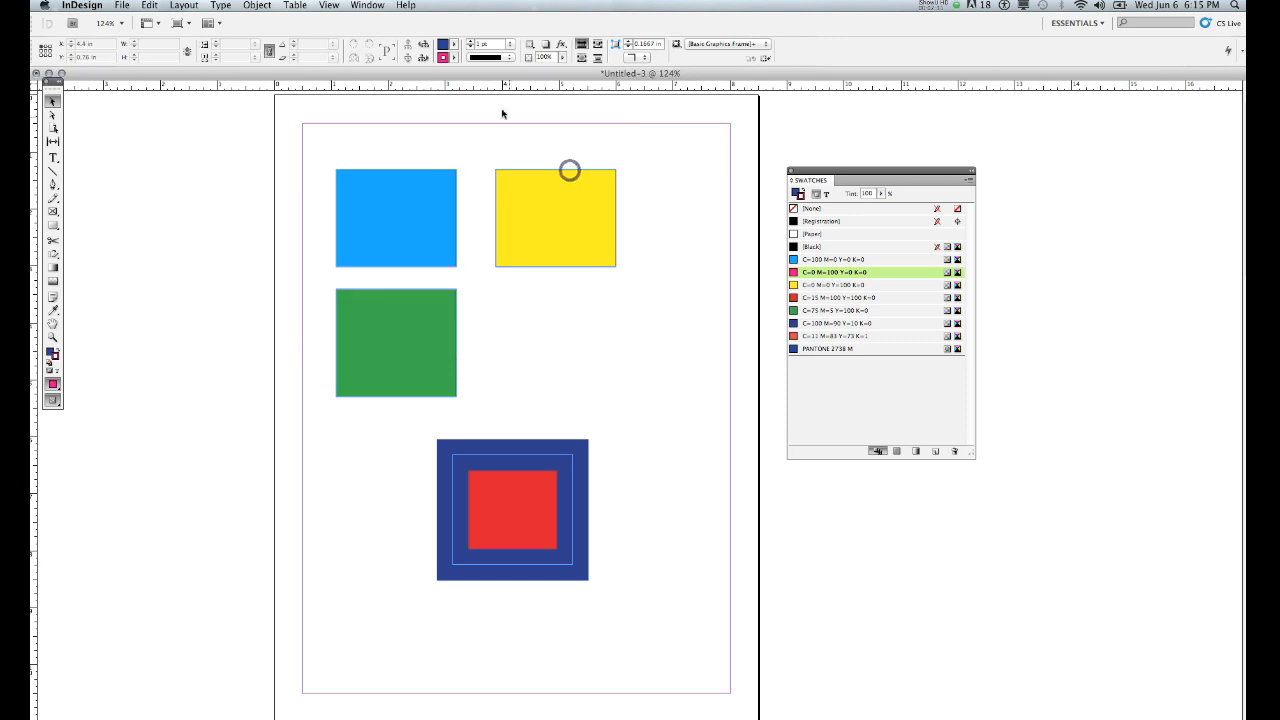
{"action": "left_click", "coordinate": [455, 60]}
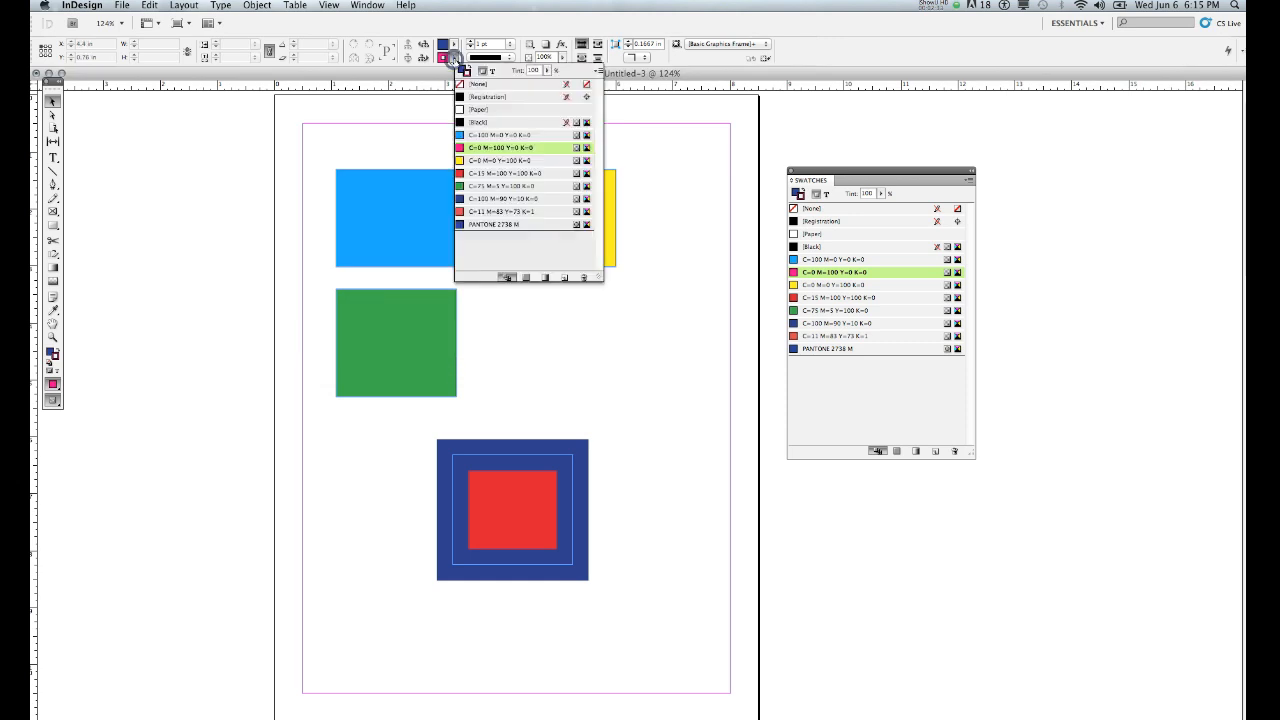
{"action": "left_click", "coordinate": [420, 106]}
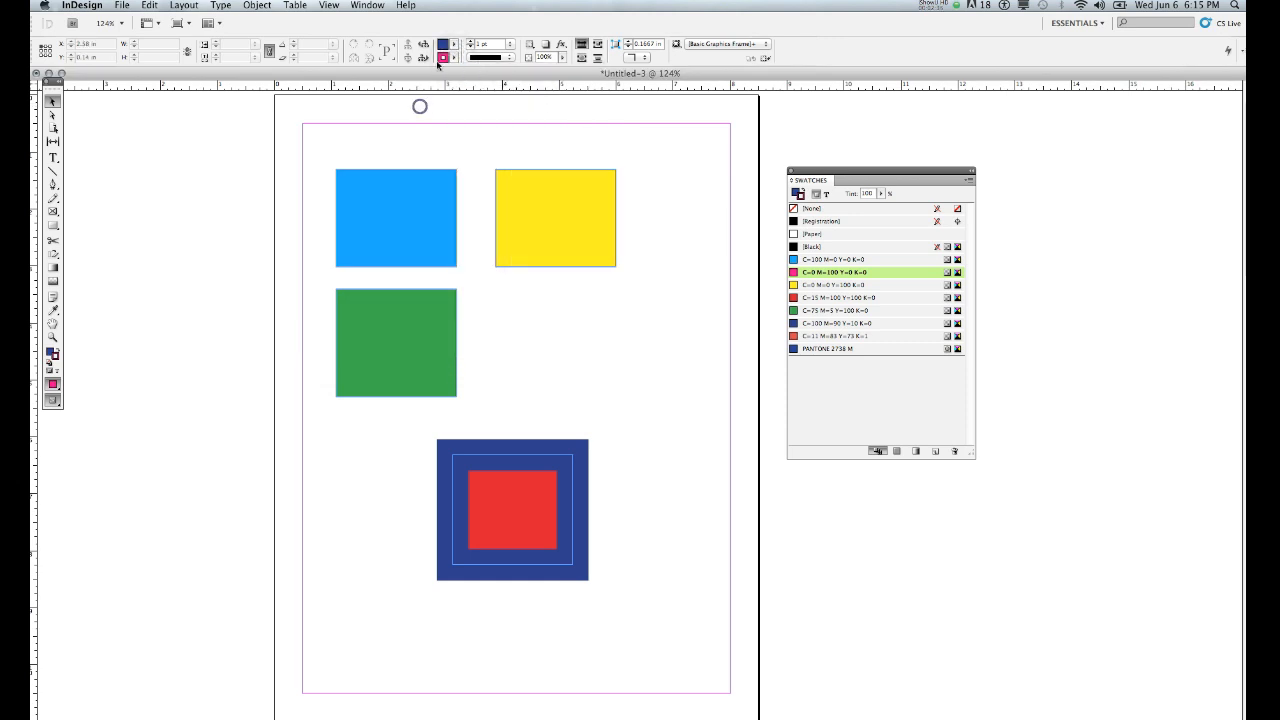
{"action": "double_click", "coordinate": [442, 58]}
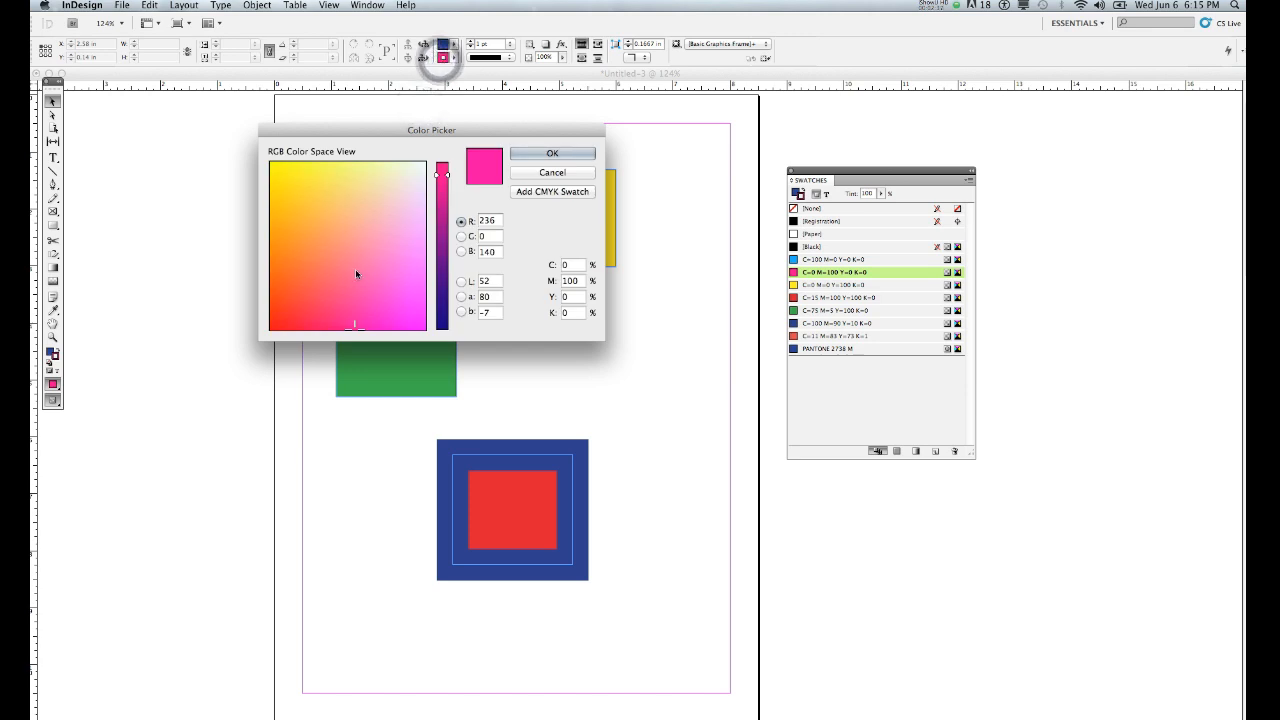
{"action": "left_click", "coordinate": [562, 173]}
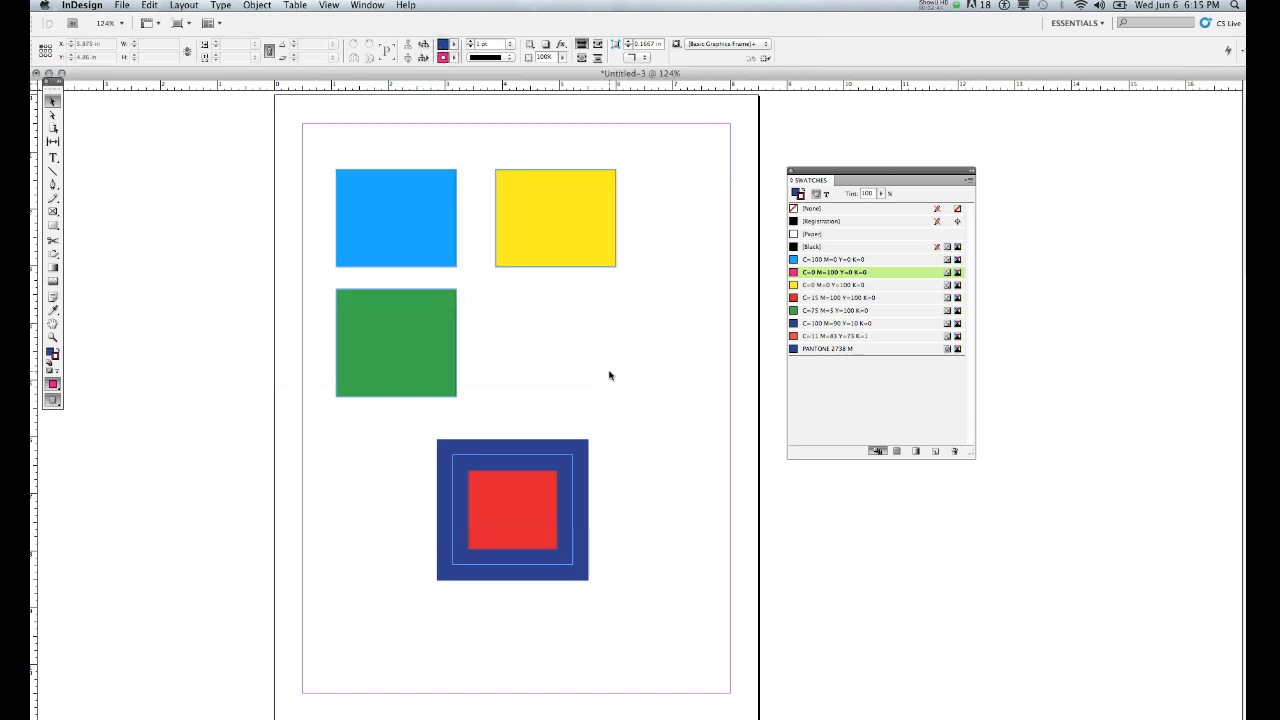
Add a drop shadow to the red rectangle with the blue stroke, keeping the effect settings open beside it.
{"action": "left_click", "coordinate": [556, 452]}
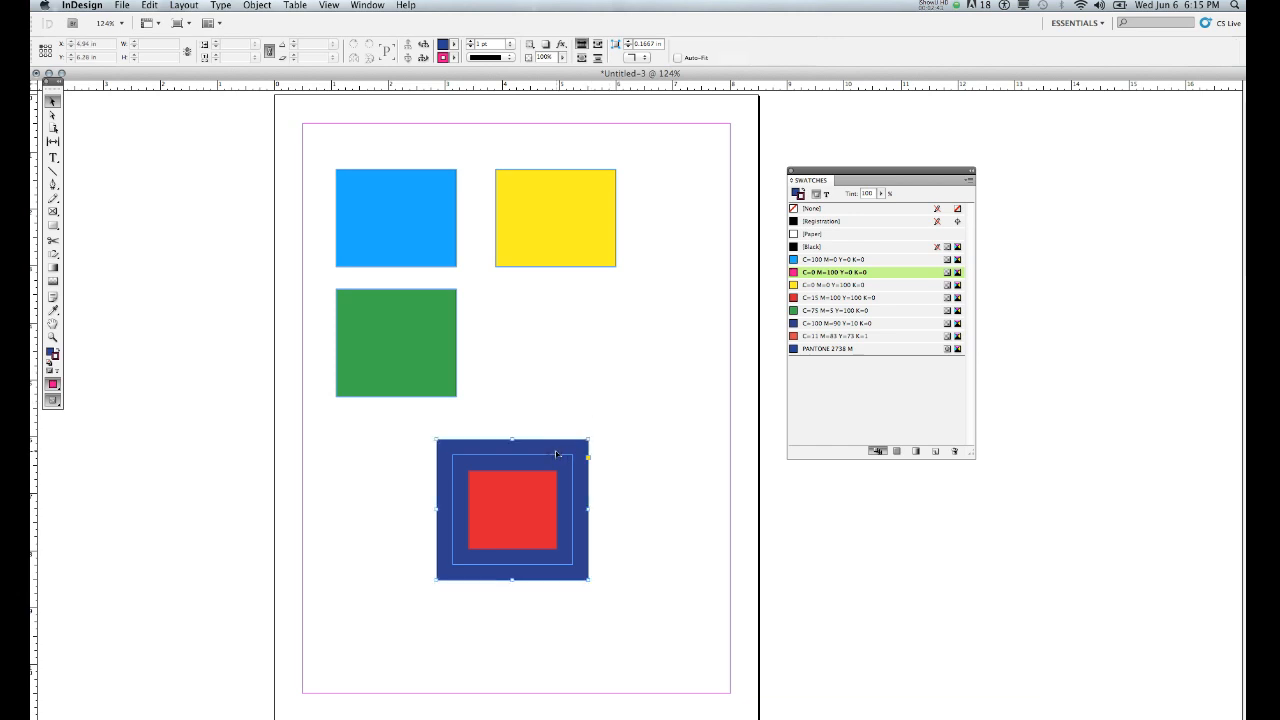
{"action": "left_click", "coordinate": [561, 46]}
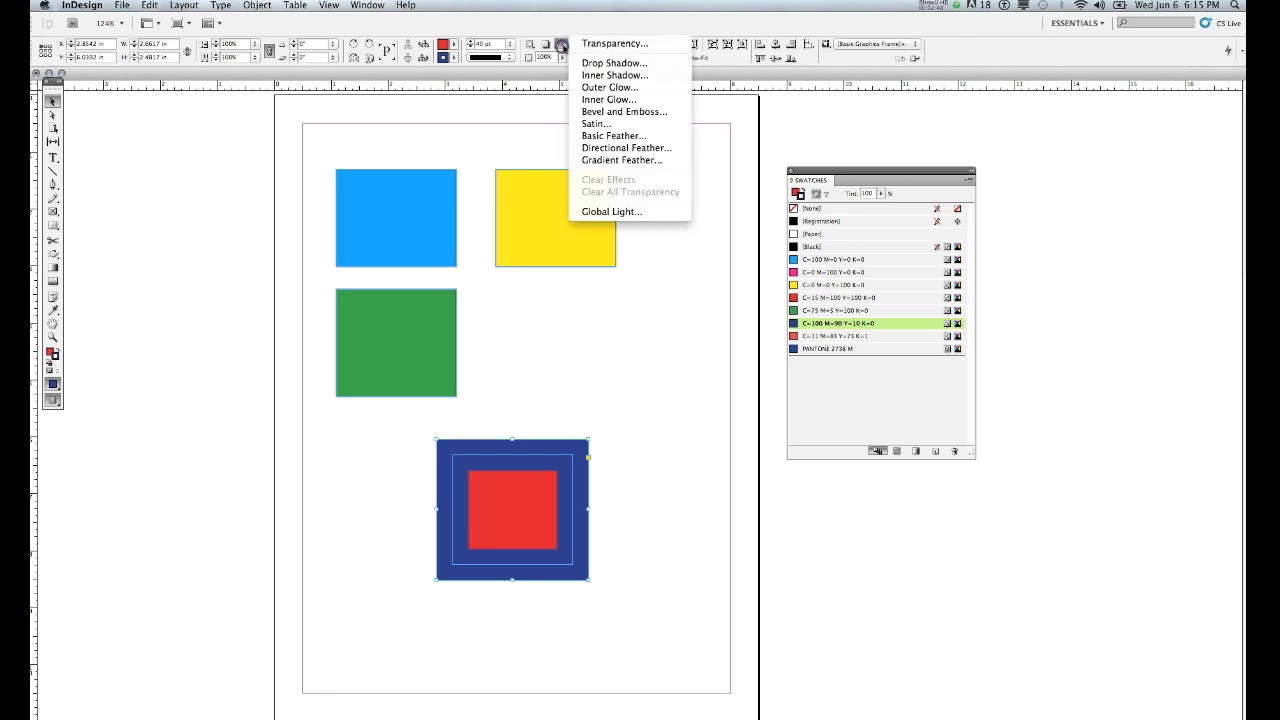
{"action": "left_click", "coordinate": [624, 63]}
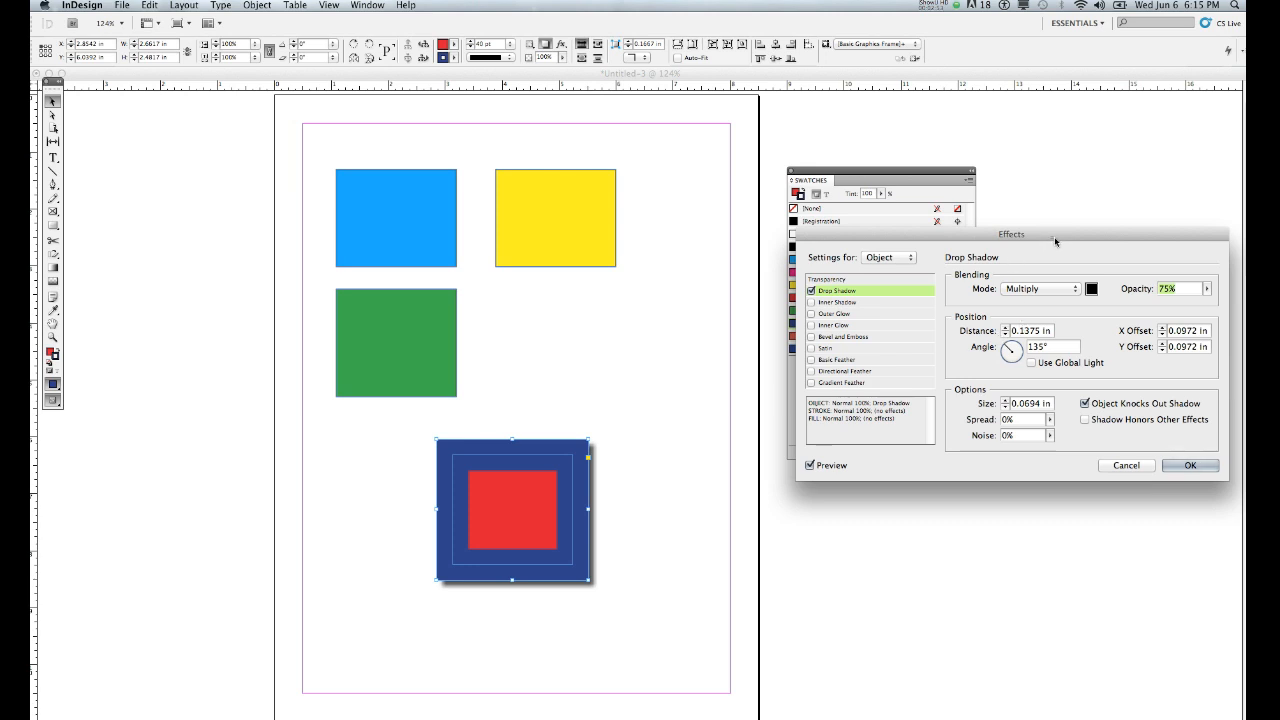
{"action": "left_click_drag", "start_coordinate": [1055, 241], "coordinate": [968, 169]}
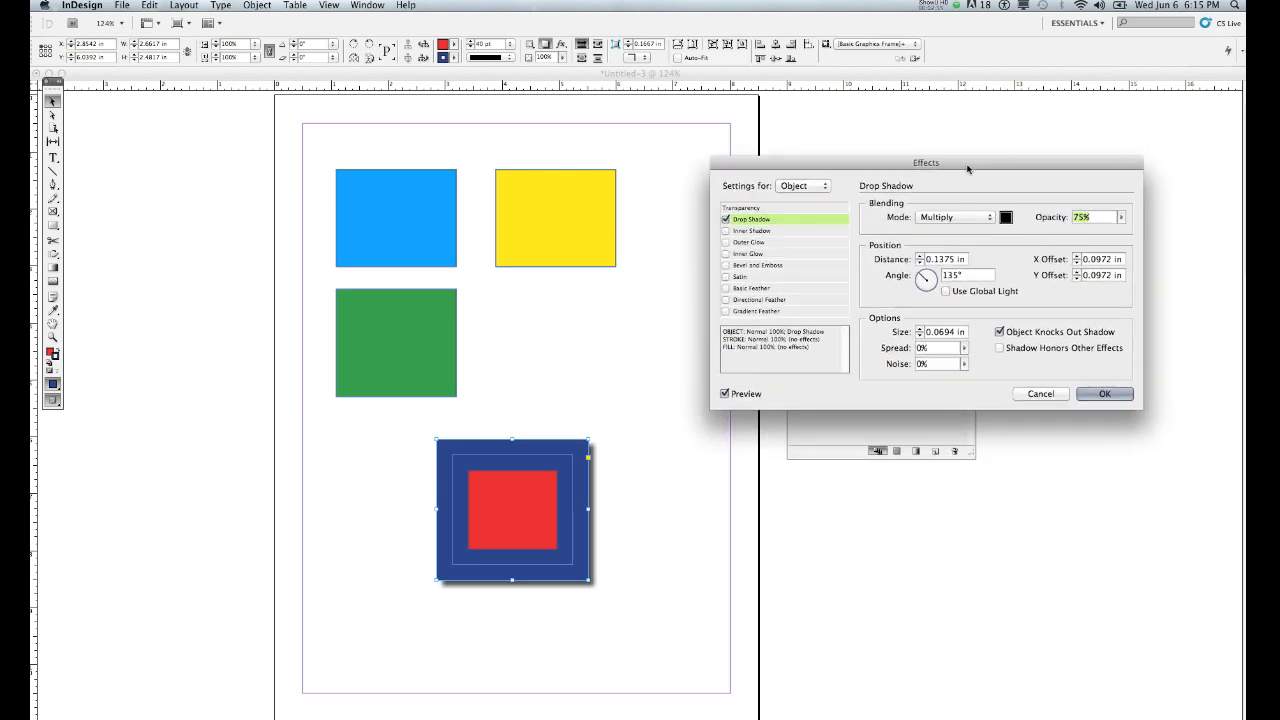
Set the drop shadow's light angle to 146° and its distance to 0.375 in.
{"action": "left_click", "coordinate": [924, 277]}
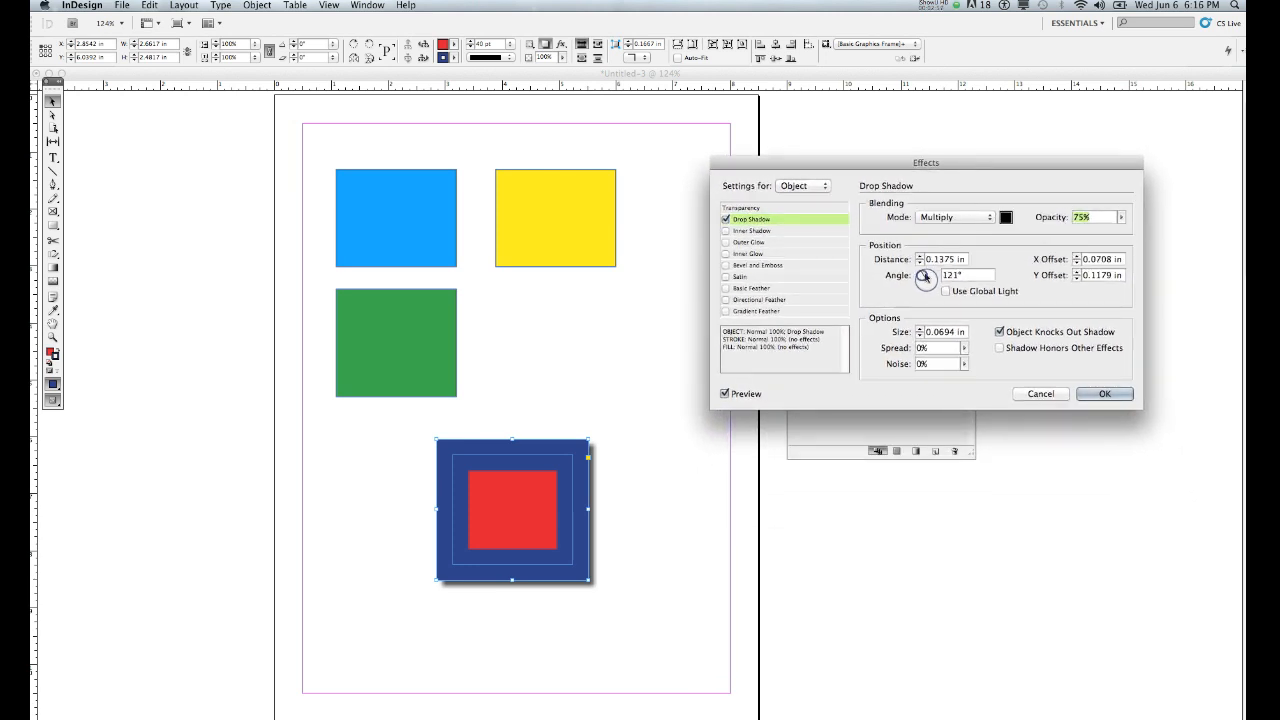
{"action": "left_click_drag", "start_coordinate": [924, 277], "coordinate": [912, 294]}
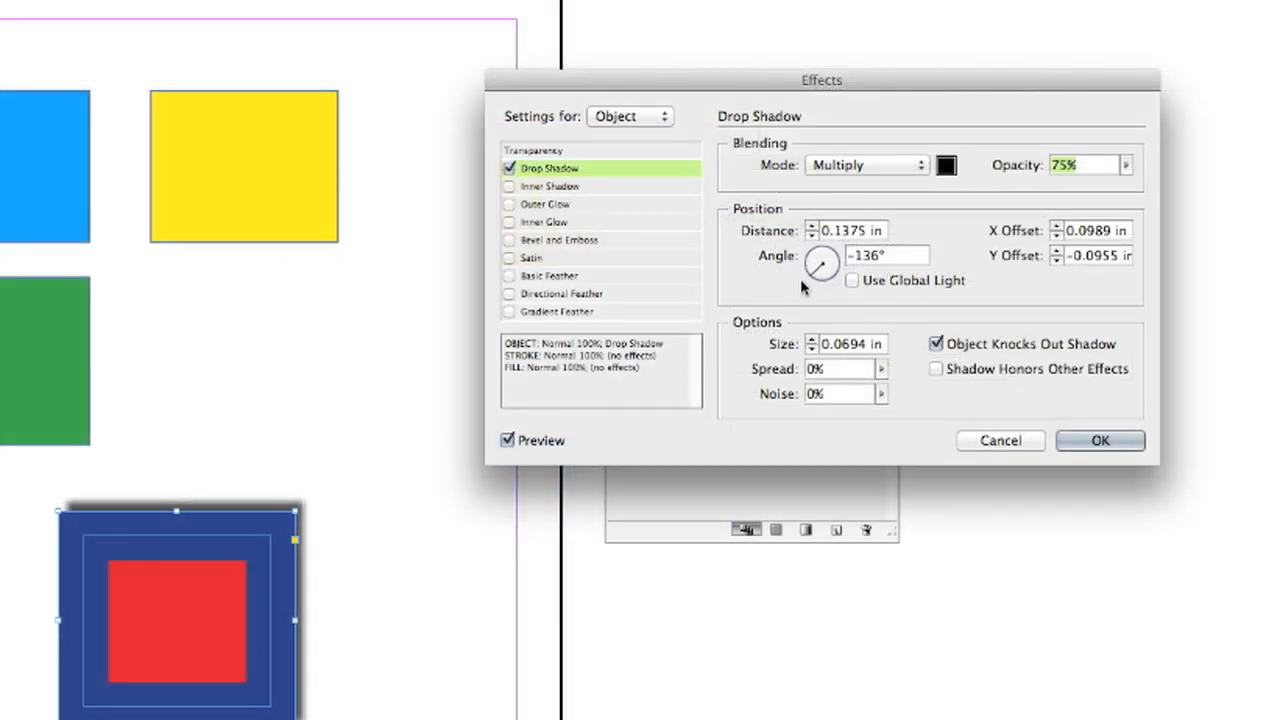
{"action": "left_click_drag", "start_coordinate": [801, 287], "coordinate": [812, 252]}
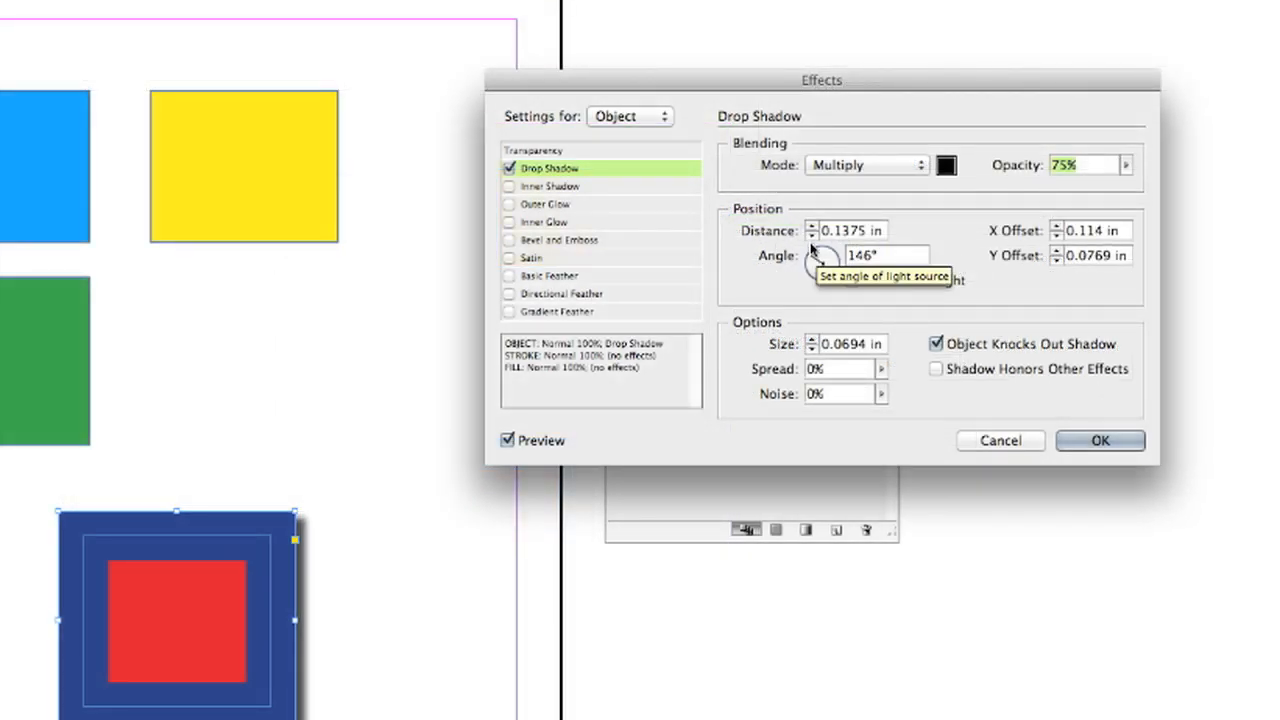
{"action": "left_click", "coordinate": [811, 226]}
{"action": "left_click", "coordinate": [811, 226]}
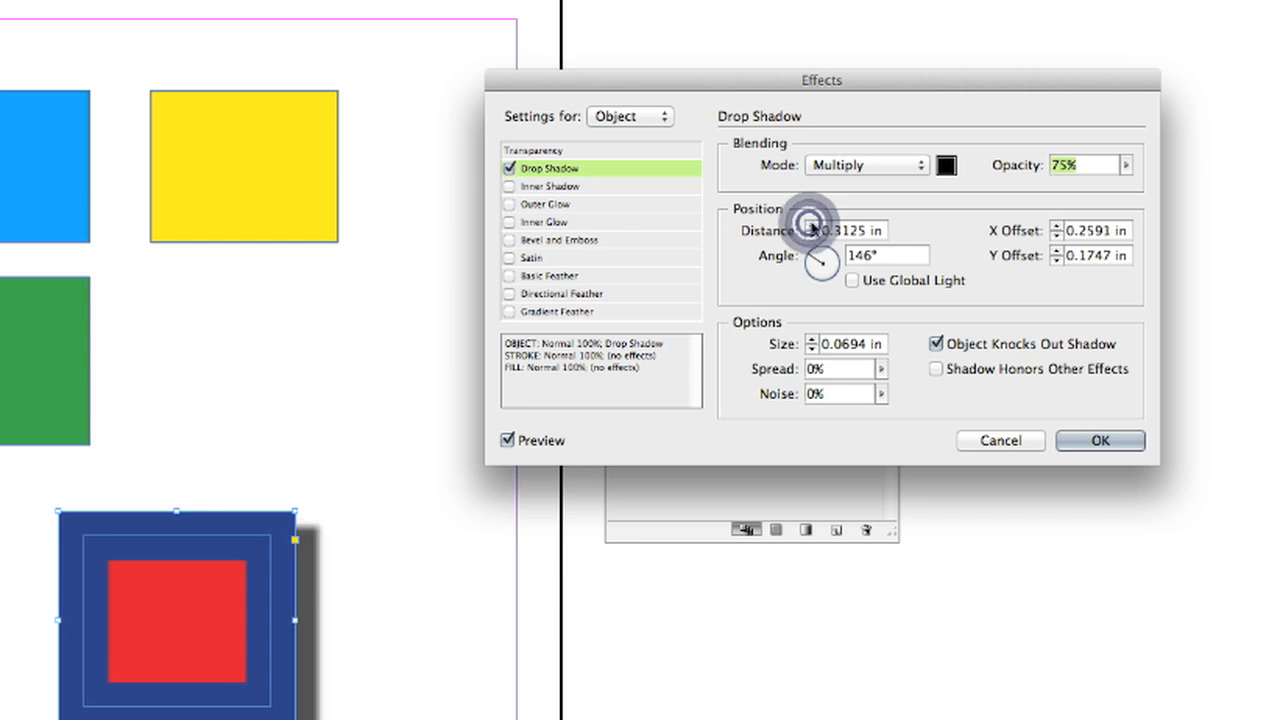
{"action": "left_click", "coordinate": [811, 226]}
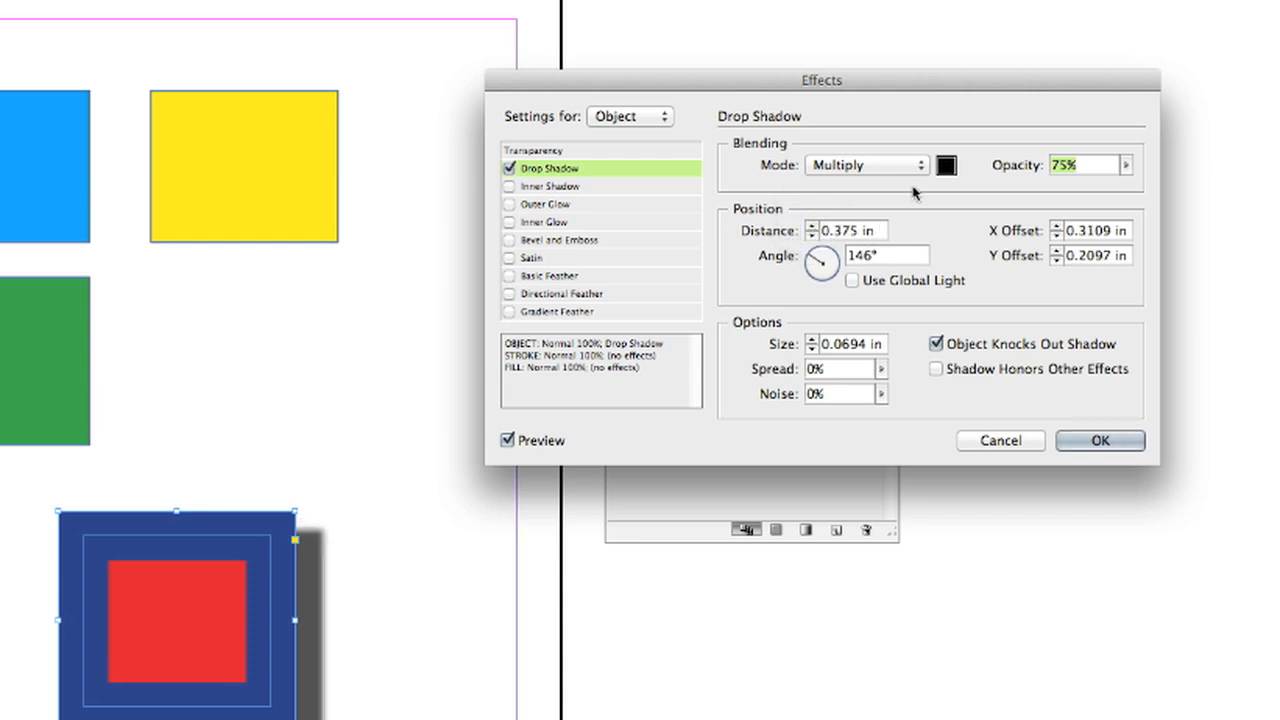
Lower the drop shadow's opacity to 50% and apply the effect.
{"action": "left_click", "coordinate": [1125, 165]}
{"action": "left_click_drag", "start_coordinate": [1120, 178], "coordinate": [1100, 197]}
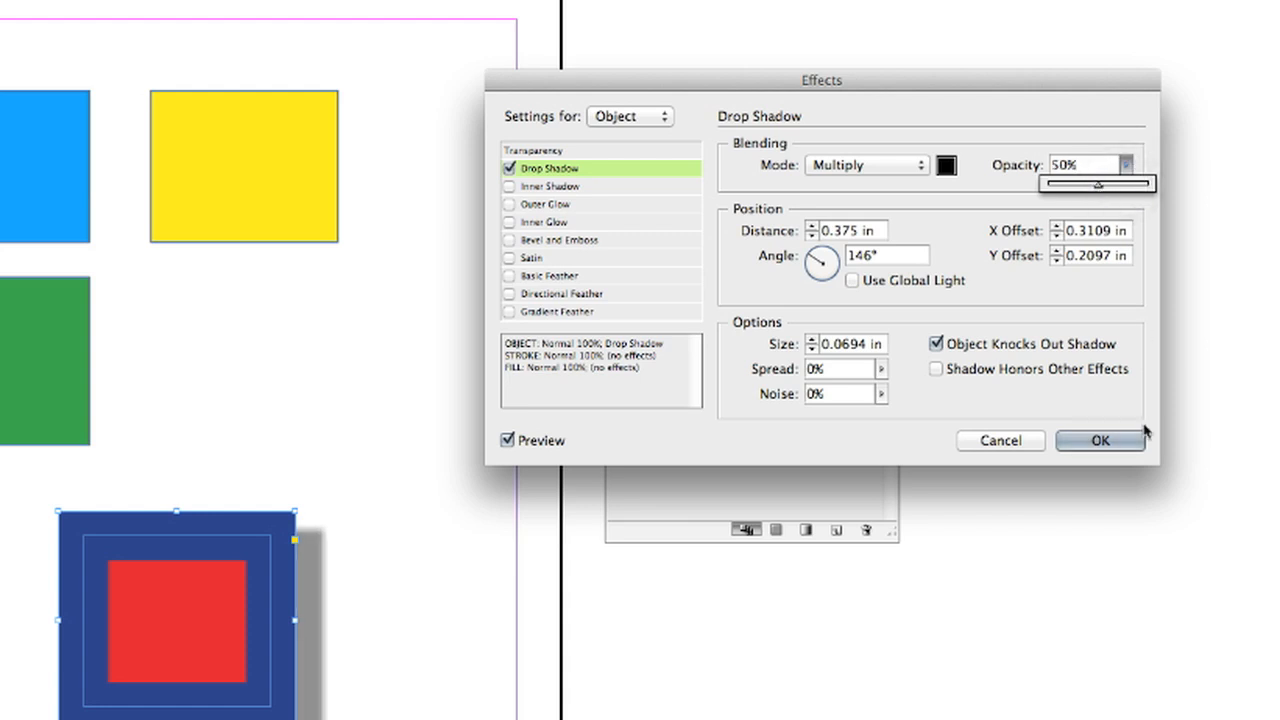
{"action": "left_click", "coordinate": [1100, 440]}
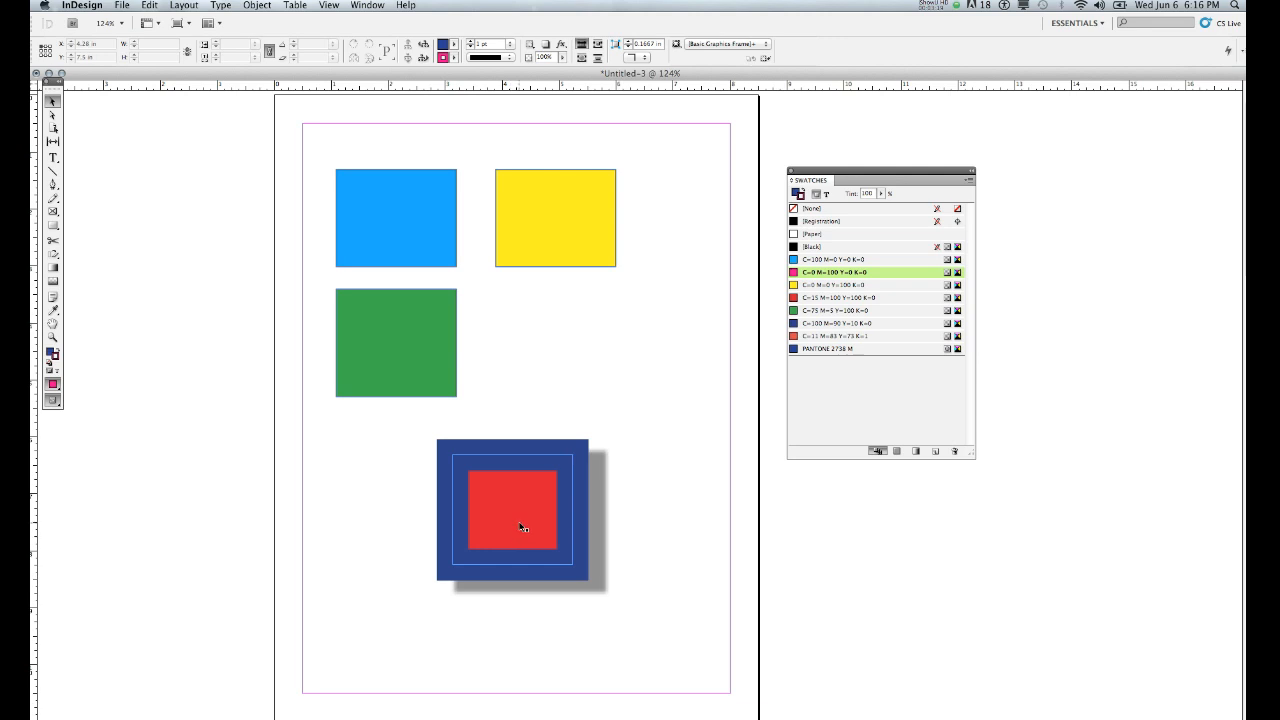
Copy the red rectangle's fill, blue stroke and drop shadow onto the green, light blue and yellow rectangles with the Eyedropper tool.
{"action": "left_click", "coordinate": [54, 311]}
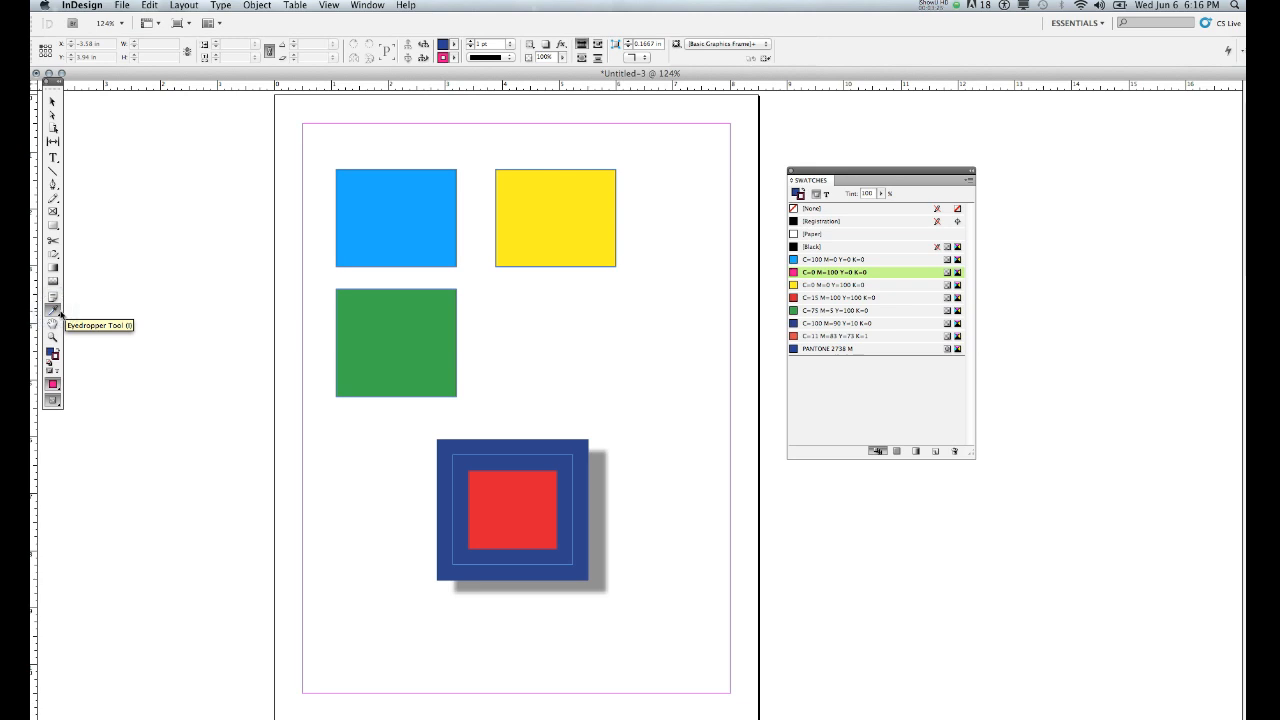
{"action": "left_click", "coordinate": [509, 496]}
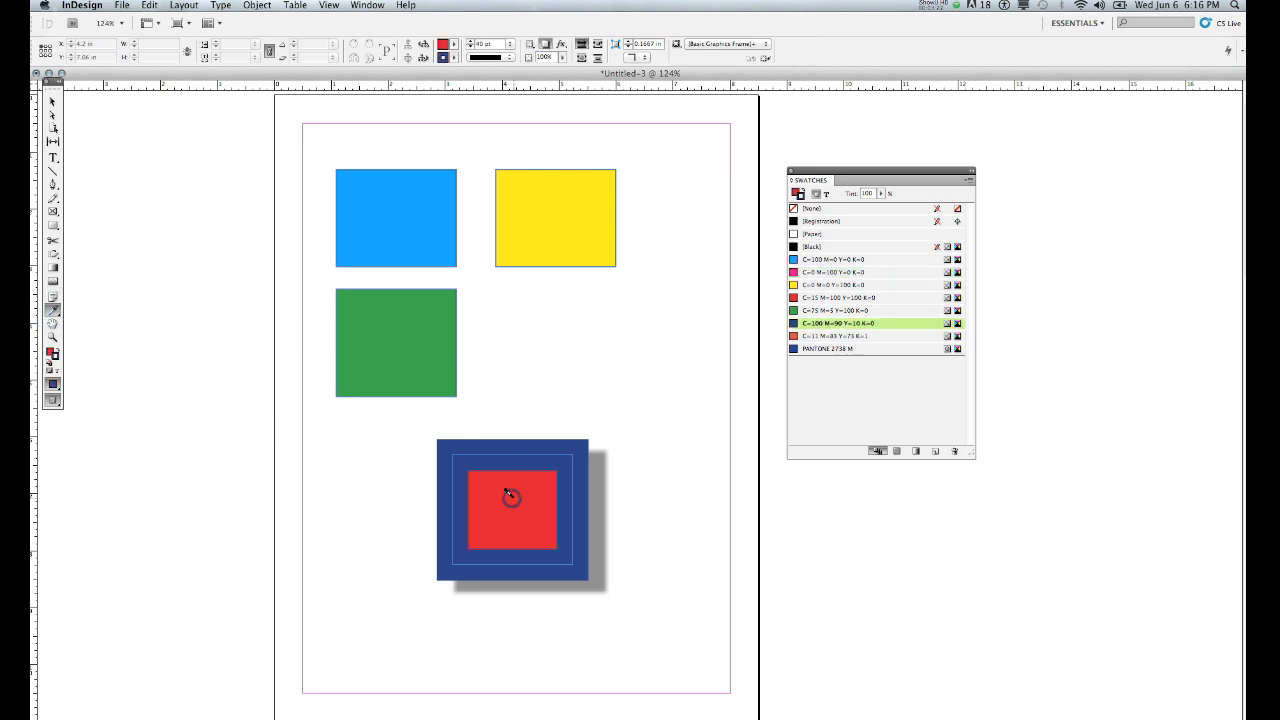
{"action": "left_click", "coordinate": [387, 324]}
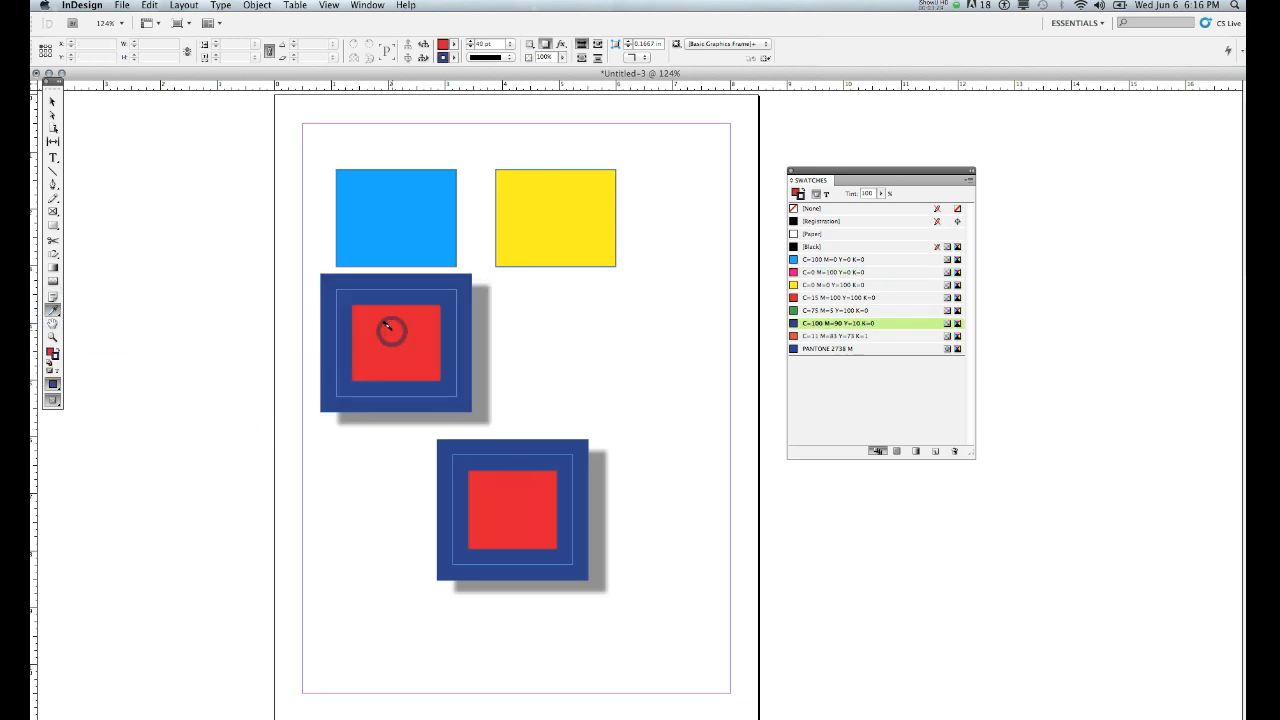
{"action": "left_click", "coordinate": [386, 200]}
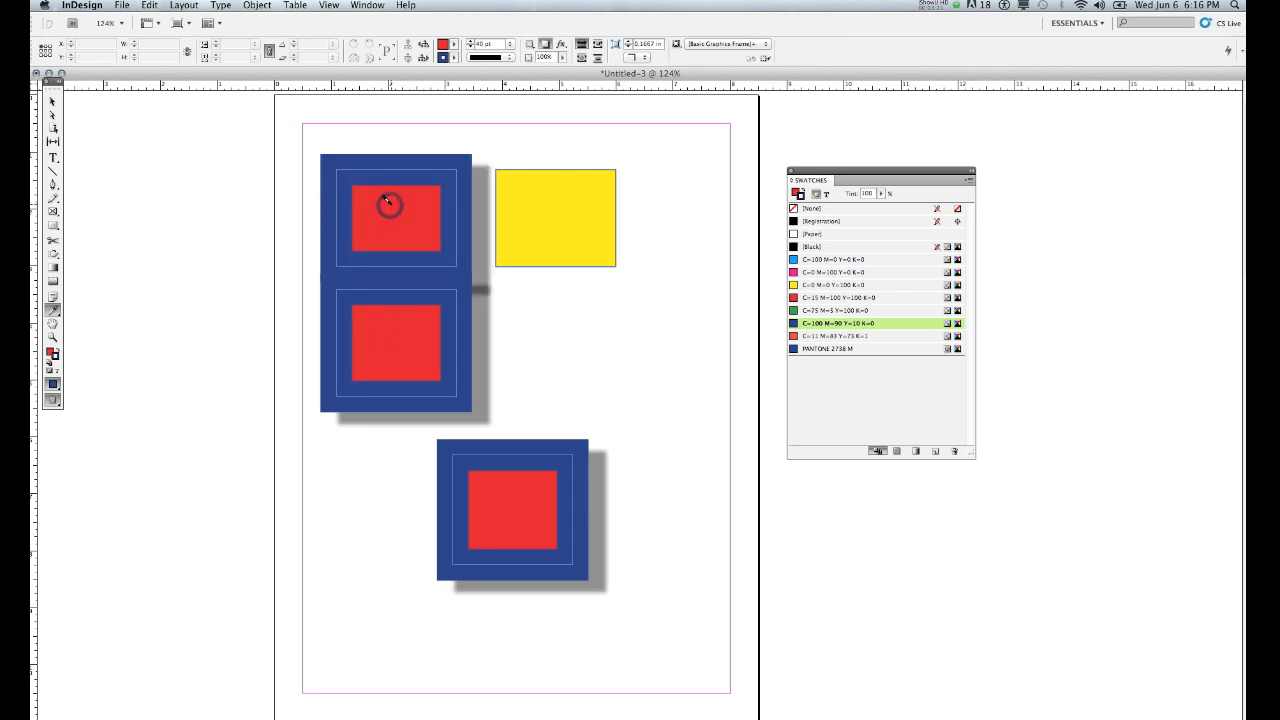
{"action": "left_click", "coordinate": [537, 197]}
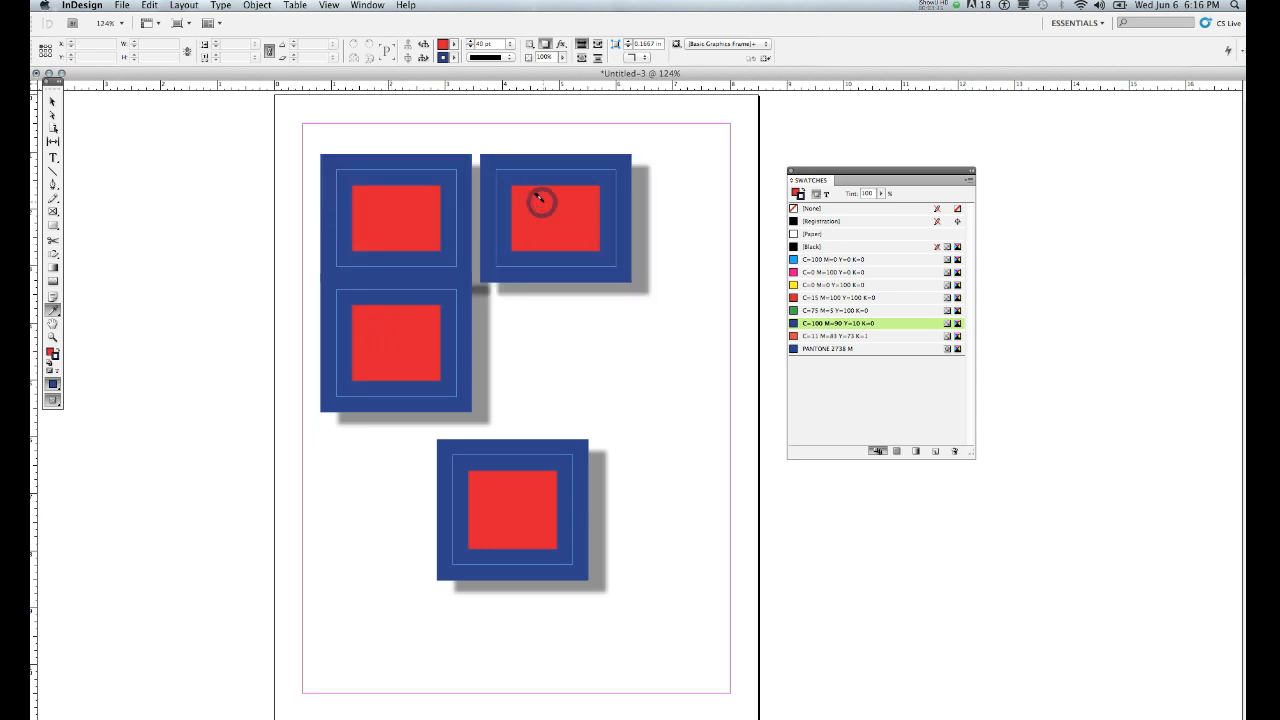
Move the upper-left rectangle slightly up and left, and place the lowest rectangle below the upper-right one to form a two-by-two arrangement.
{"action": "left_click", "coordinate": [54, 113]}
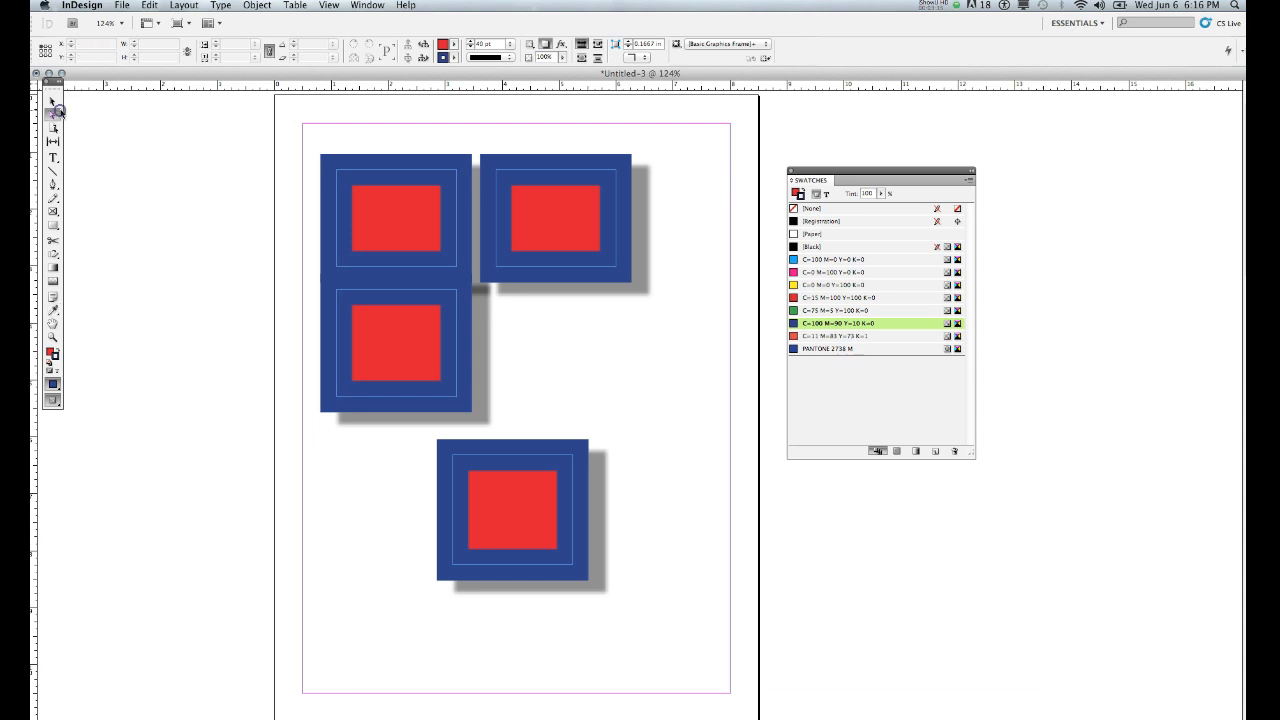
{"action": "left_click", "coordinate": [53, 101]}
{"action": "left_click_drag", "start_coordinate": [378, 222], "coordinate": [374, 204]}
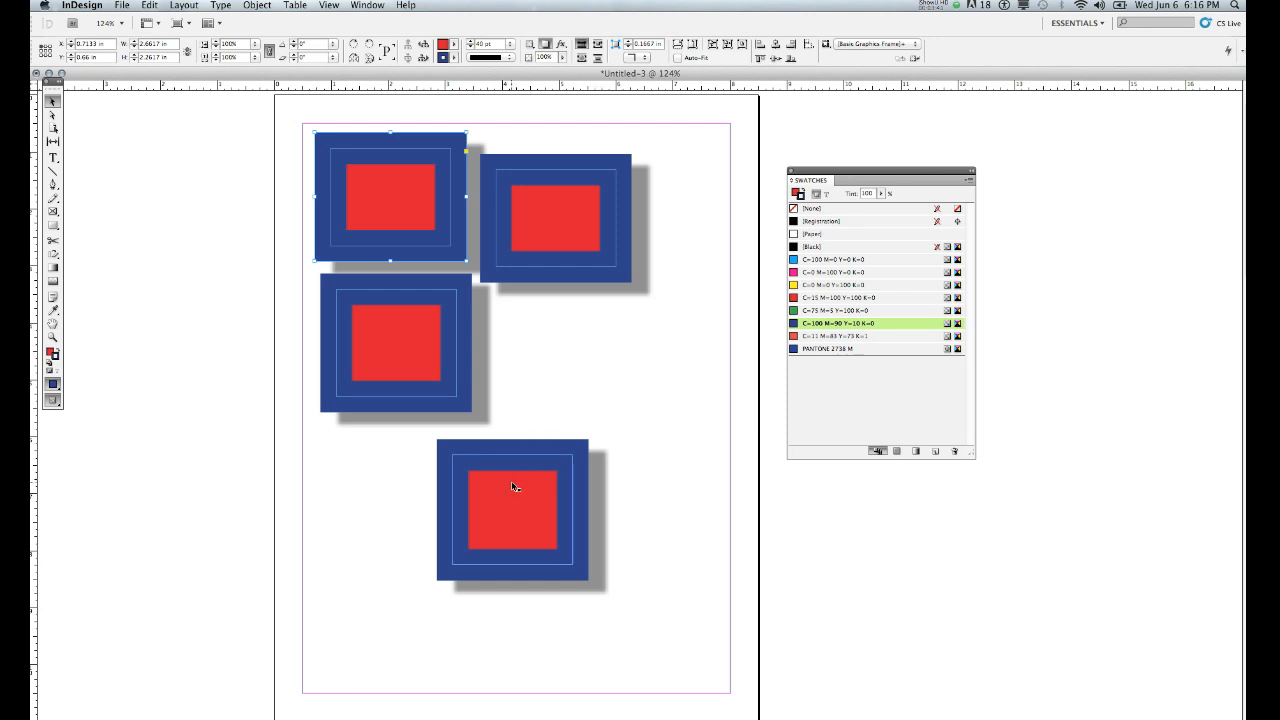
{"action": "left_click_drag", "start_coordinate": [510, 483], "coordinate": [575, 358]}
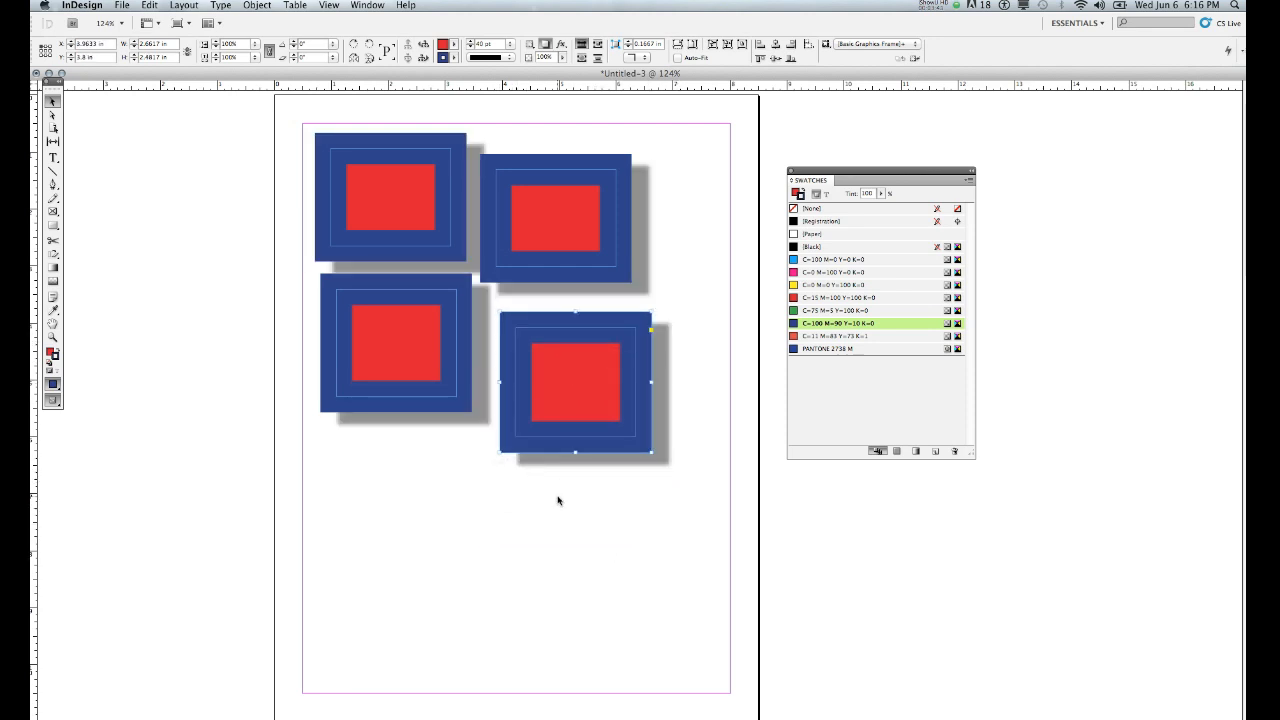